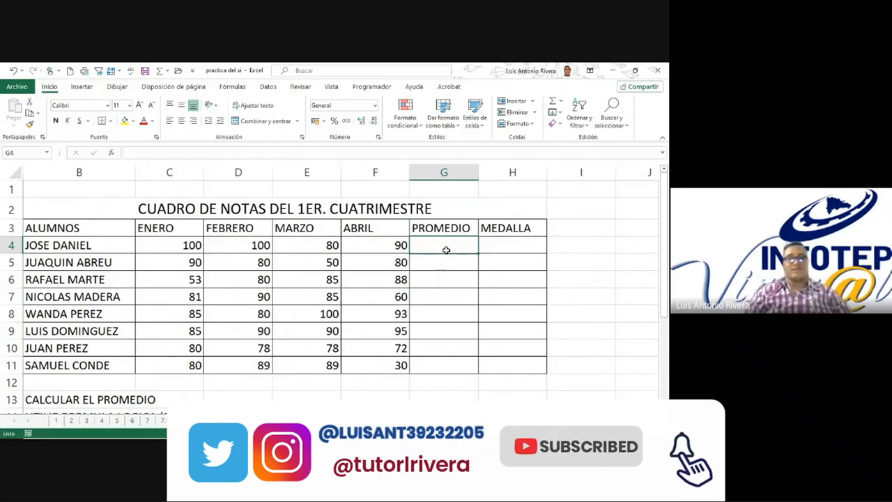
{"action": "left_click", "coordinate": [425, 264]}
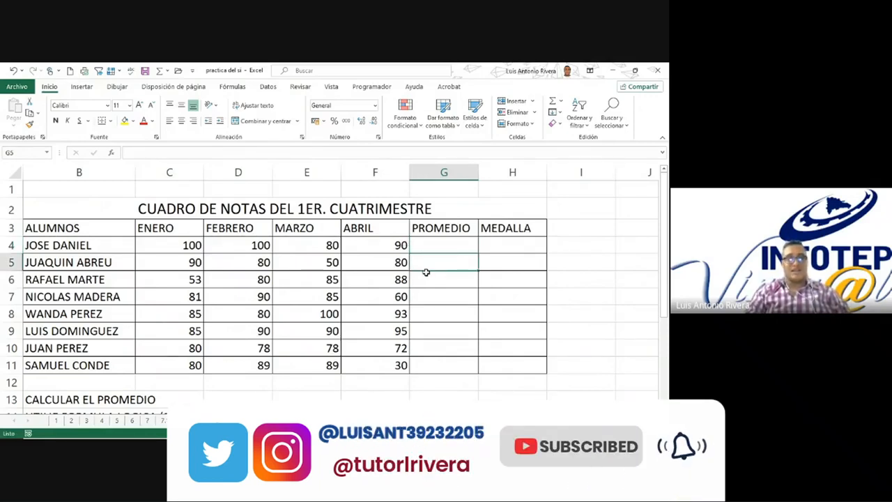
{"action": "left_click", "coordinate": [385, 258]}
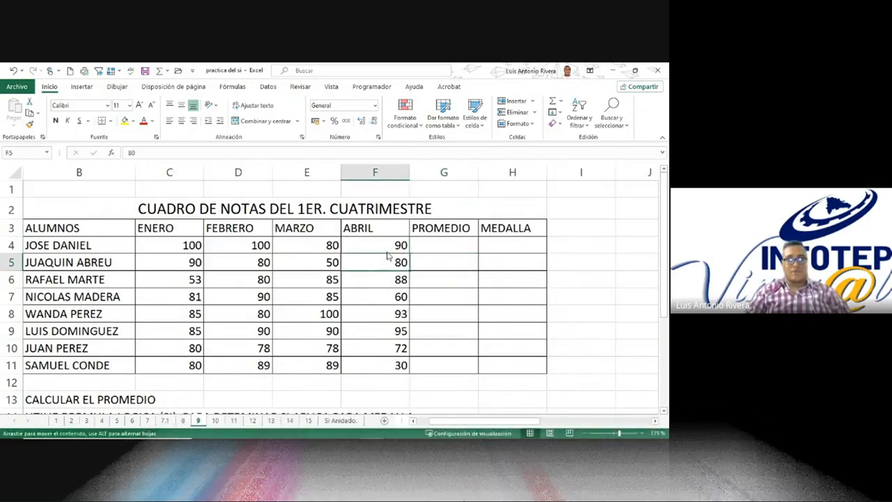
{"action": "left_click", "coordinate": [386, 278]}
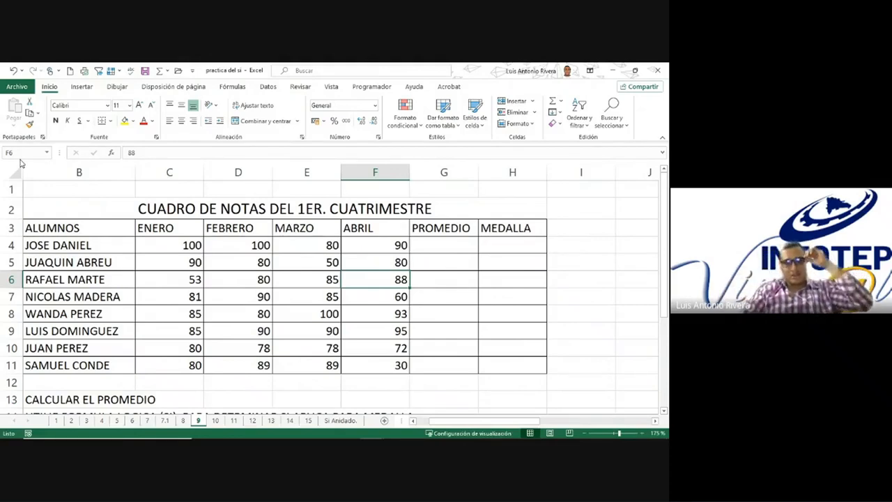
{"action": "left_click", "coordinate": [325, 313]}
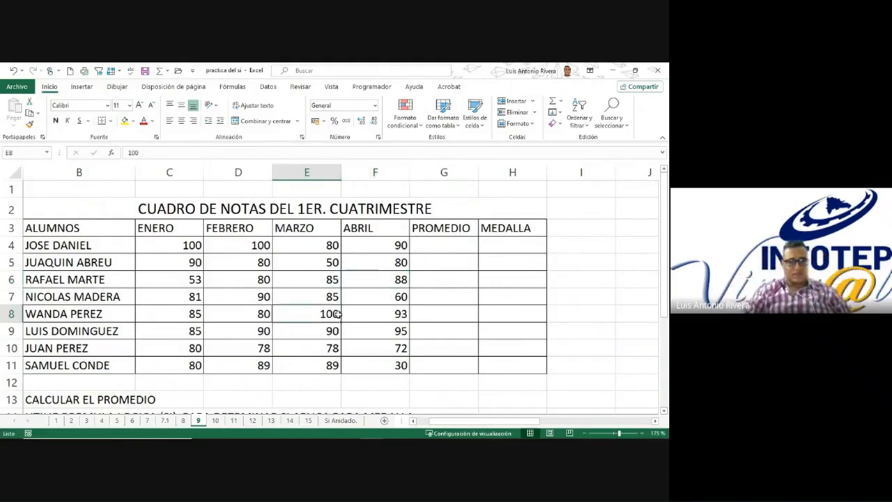
{"action": "left_click", "coordinate": [351, 312]}
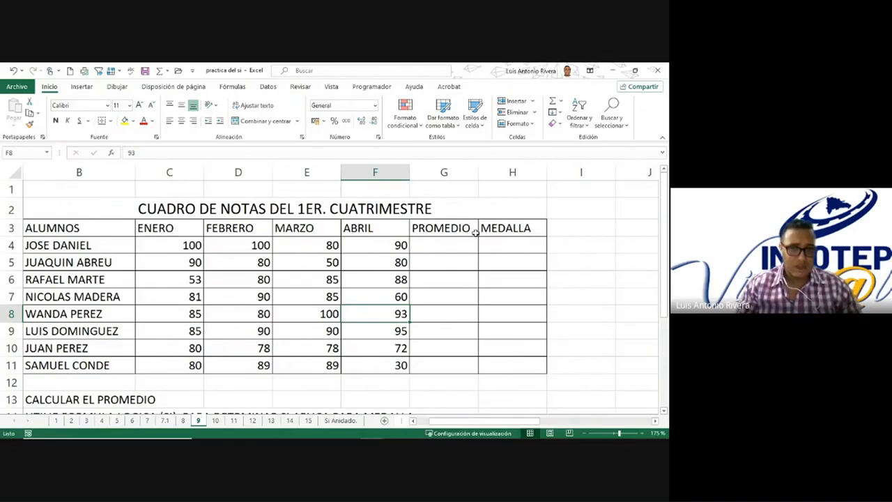
Step: Enter the formula =PROMEDIO(C4:F4) in cell G4 to average the first student's four monthly grades
{"action": "left_click", "coordinate": [444, 248]}
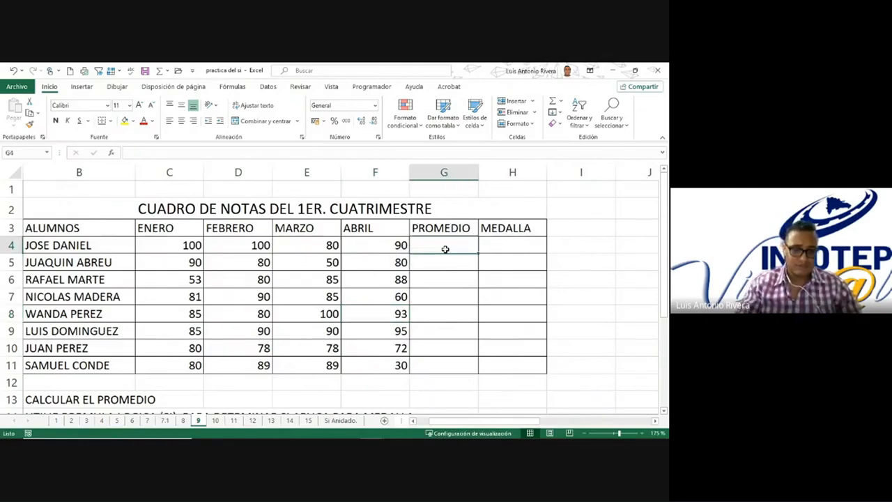
{"action": "type", "text": "="}
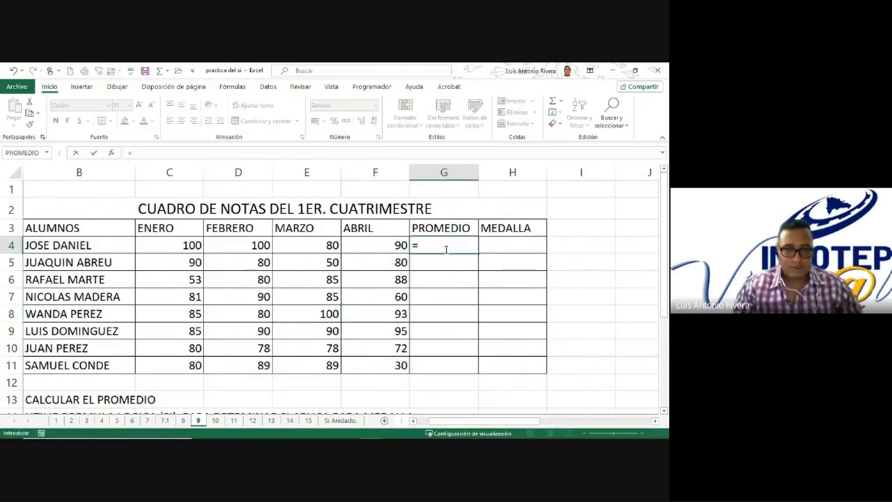
{"action": "type", "text": "pro"}
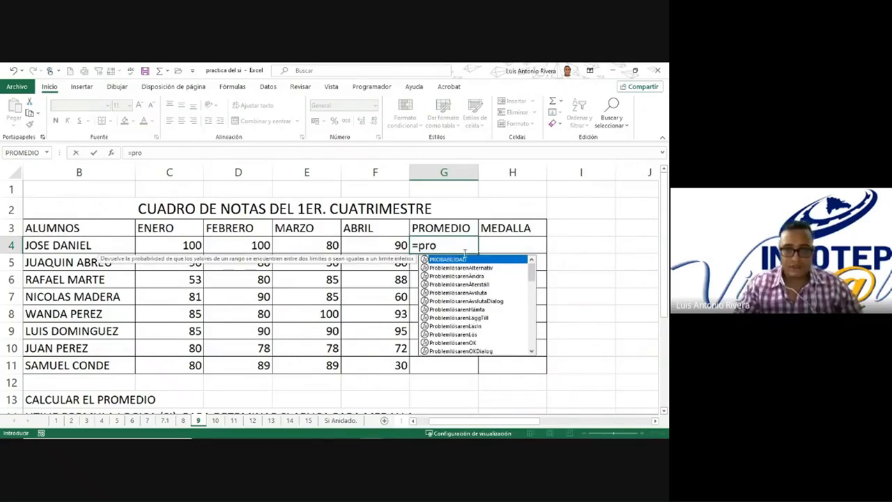
{"action": "type", "text": "me"}
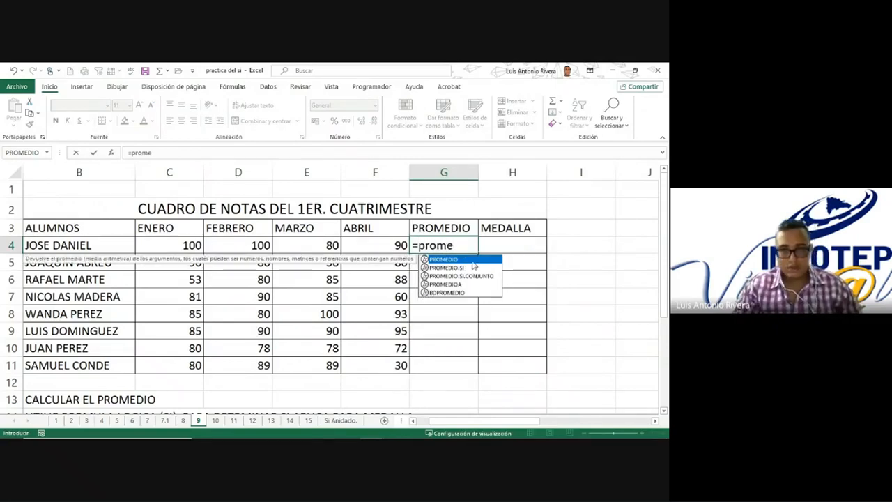
{"action": "key", "text": "Tab"}
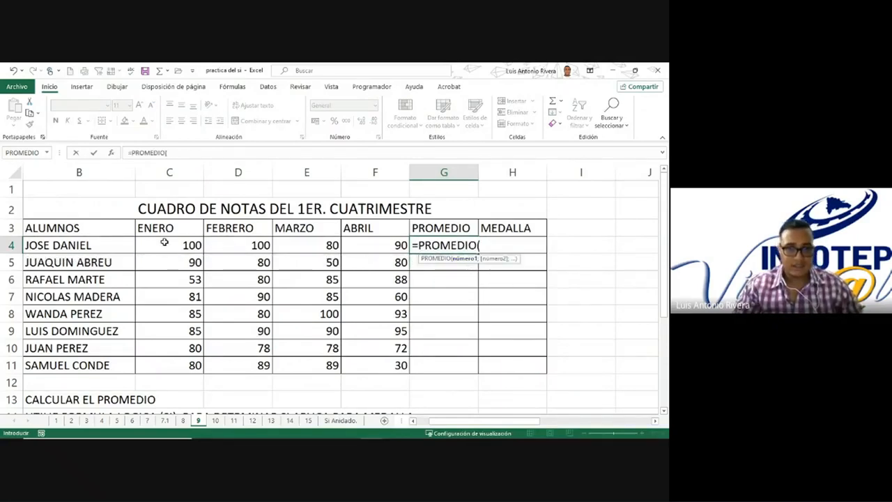
{"action": "left_click_drag", "start_coordinate": [166, 244], "coordinate": [374, 247]}
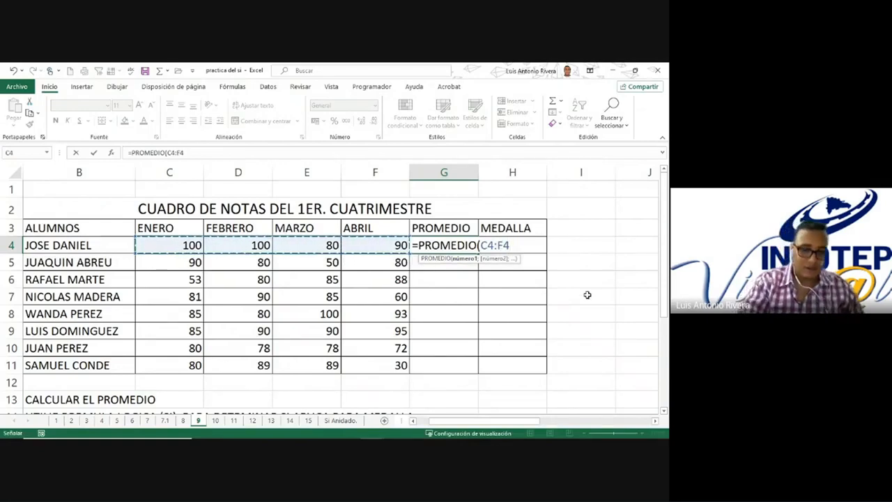
{"action": "type", "text": ")"}
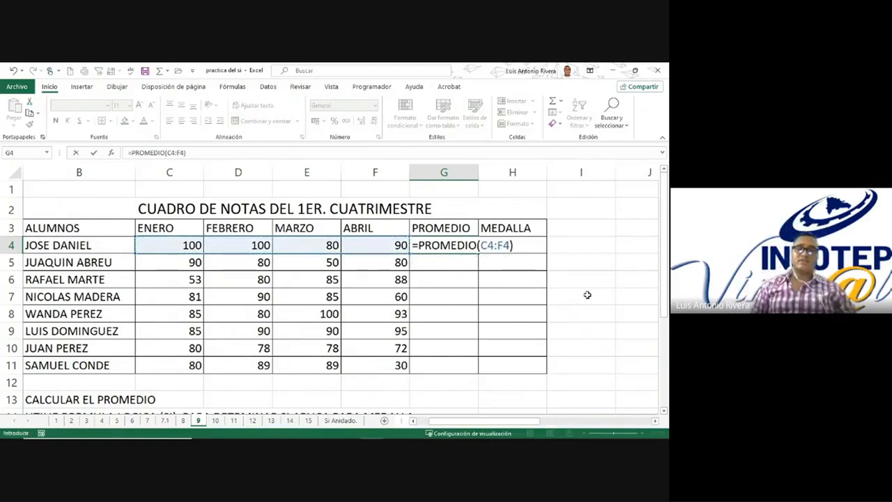
{"action": "key", "text": "Return"}
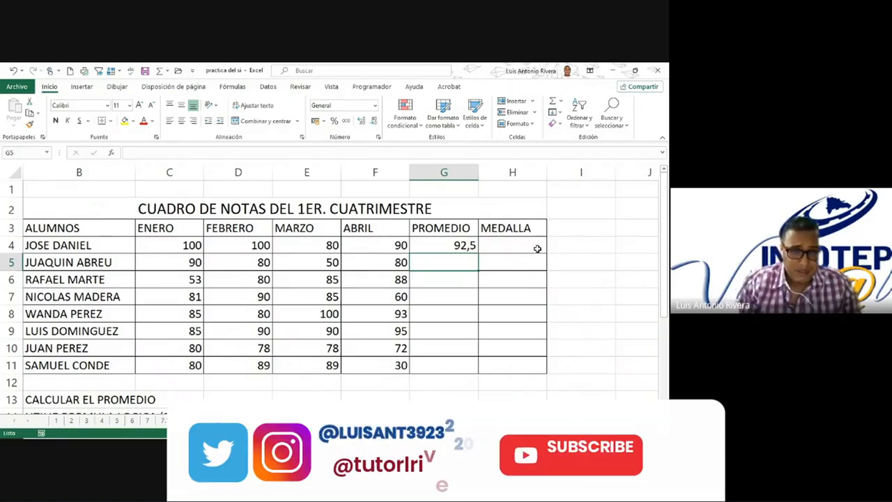
Step: Check the average formula in G4 against the grade rows below and copy it down through G7
{"action": "double_click", "coordinate": [464, 246]}
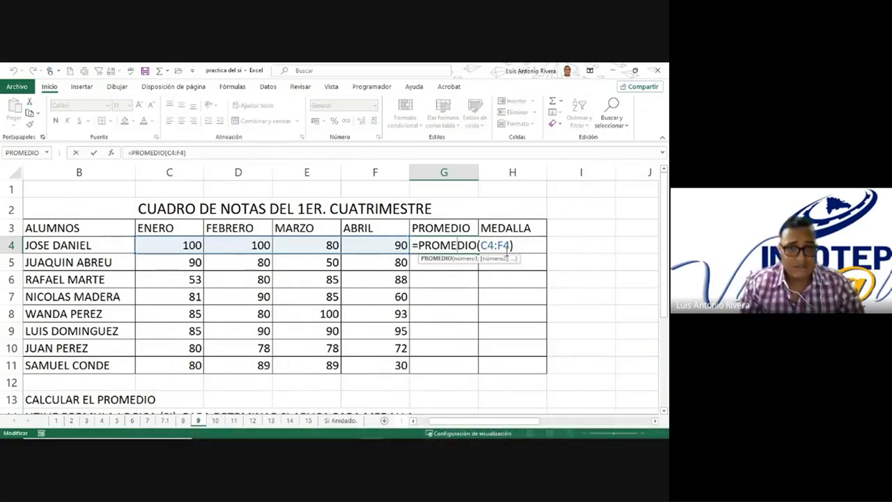
{"action": "key", "text": "Return"}
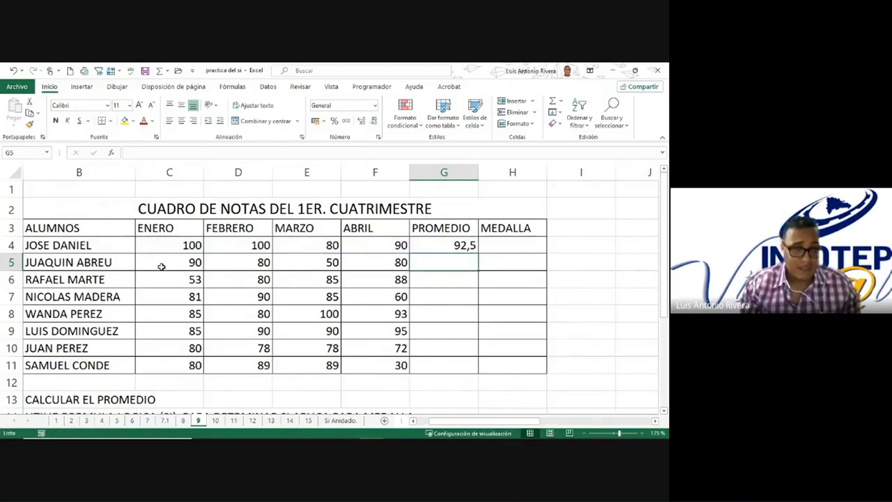
{"action": "left_click_drag", "start_coordinate": [161, 264], "coordinate": [382, 261]}
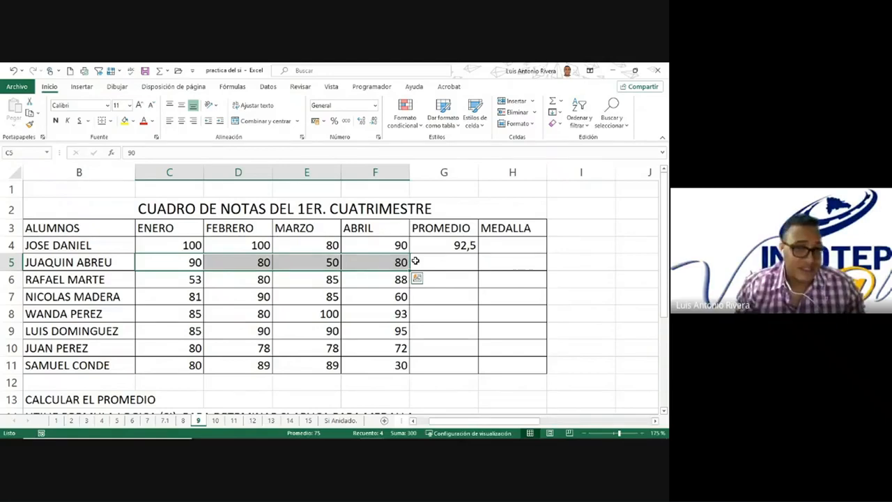
{"action": "left_click_drag", "start_coordinate": [174, 280], "coordinate": [380, 280]}
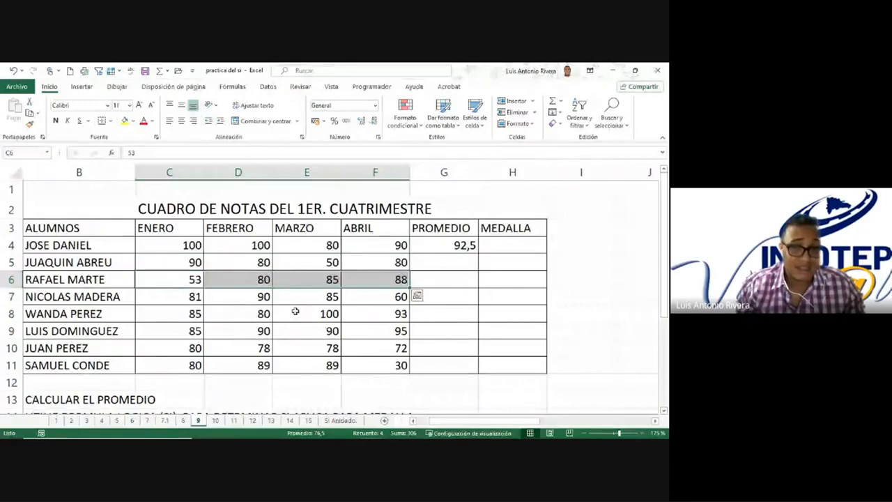
{"action": "left_click", "coordinate": [463, 248]}
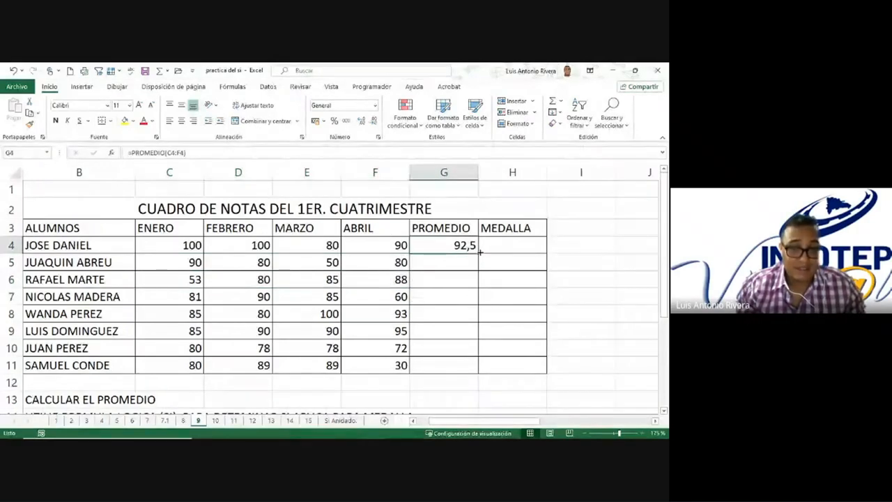
{"action": "left_click_drag", "start_coordinate": [479, 252], "coordinate": [453, 301]}
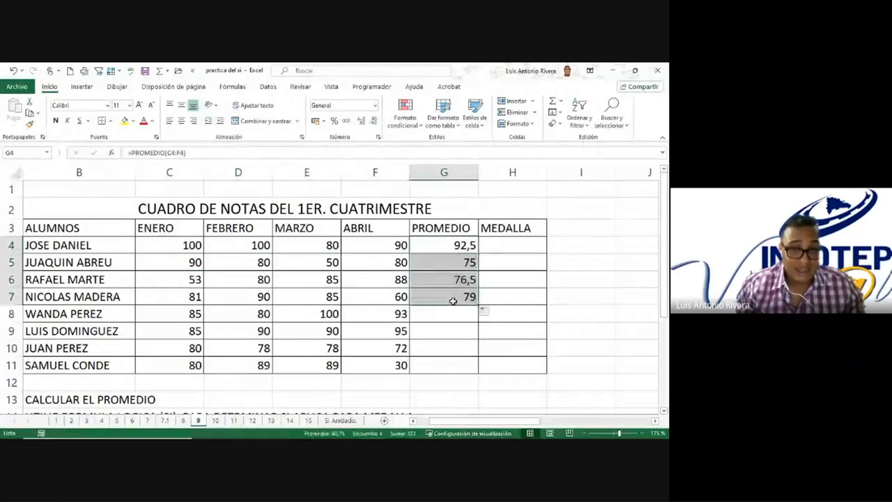
Step: Copy the average formula from G7 down through G11 and check the copied formula in G10
{"action": "double_click", "coordinate": [440, 298]}
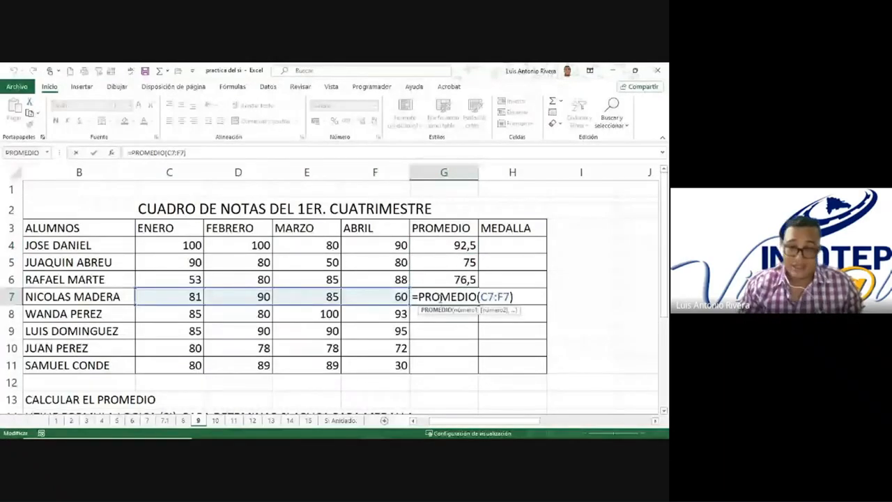
{"action": "key", "text": "alt+Tab"}
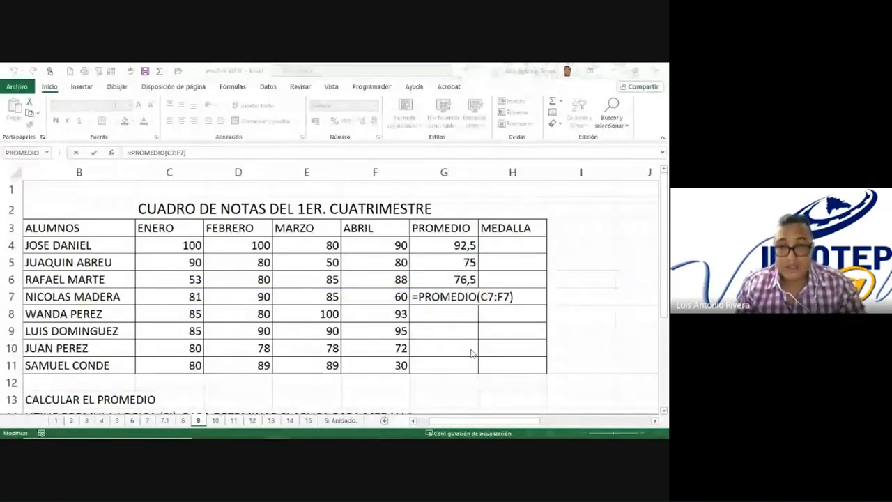
{"action": "left_click", "coordinate": [444, 296]}
{"action": "key", "text": "Return"}
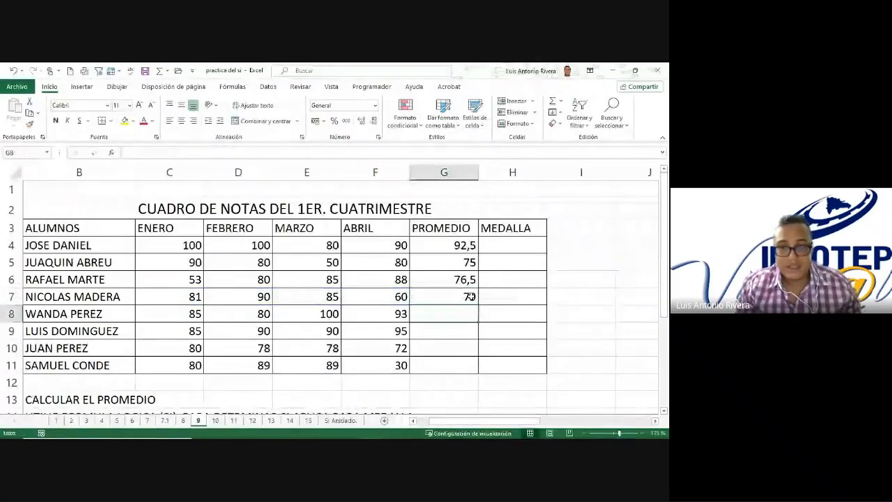
{"action": "left_click", "coordinate": [471, 296]}
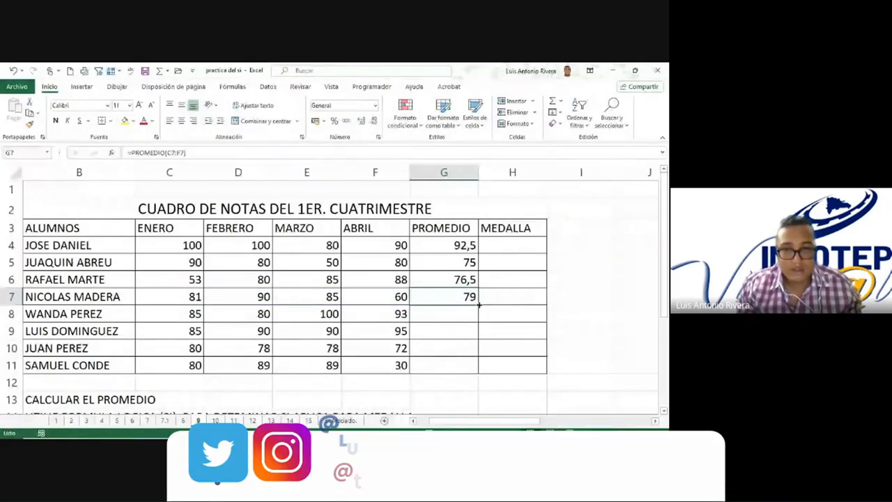
{"action": "left_click_drag", "start_coordinate": [479, 303], "coordinate": [449, 362]}
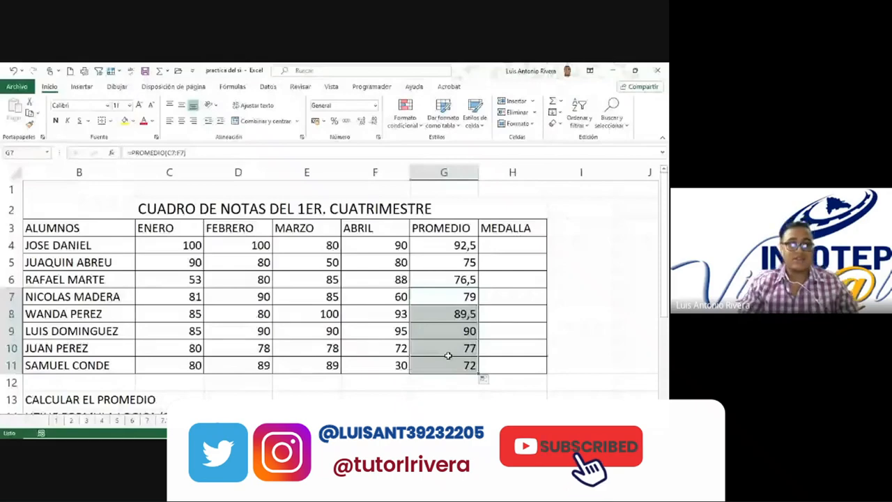
{"action": "double_click", "coordinate": [448, 352]}
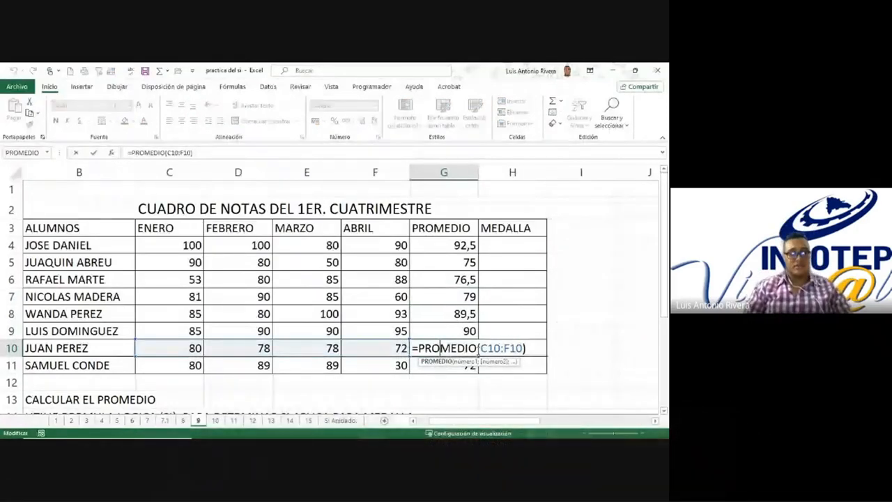
{"action": "key", "text": "Escape"}
Step: Insert two blank columns after PROMEDIO and delete the MEDALLA column that follows them
{"action": "left_click_drag", "start_coordinate": [512, 172], "coordinate": [557, 172]}
{"action": "right_click", "coordinate": [535, 173]}
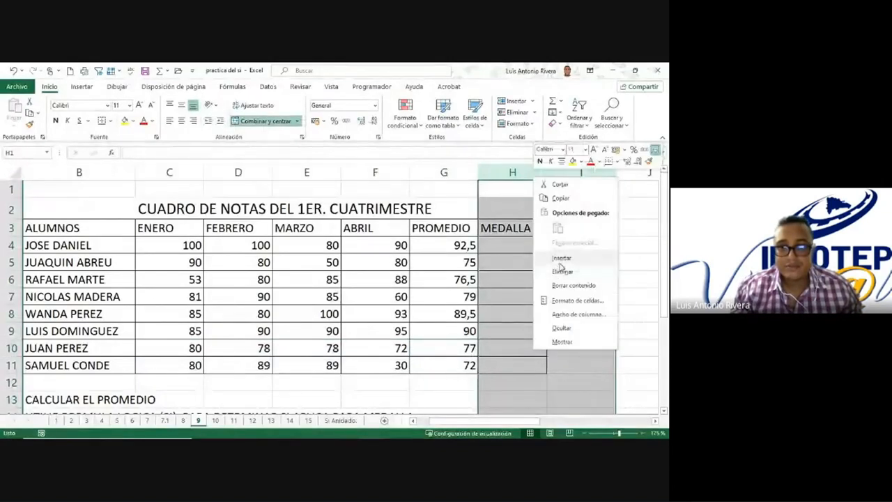
{"action": "left_click", "coordinate": [562, 258]}
{"action": "left_click", "coordinate": [538, 243]}
{"action": "left_click", "coordinate": [558, 189]}
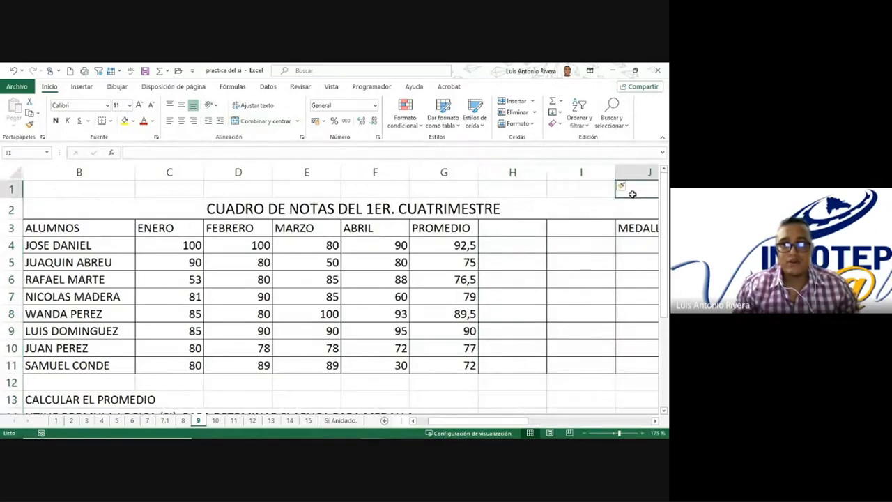
{"action": "right_click", "coordinate": [638, 172]}
{"action": "left_click", "coordinate": [576, 272]}
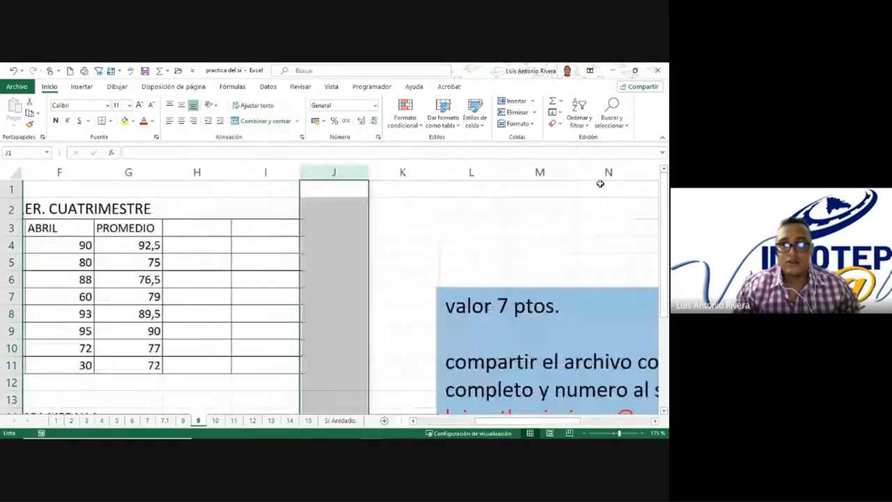
Step: Enter 15% in cell J1
{"action": "left_click", "coordinate": [331, 172]}
{"action": "left_click", "coordinate": [335, 189]}
{"action": "type", "text": "15"}
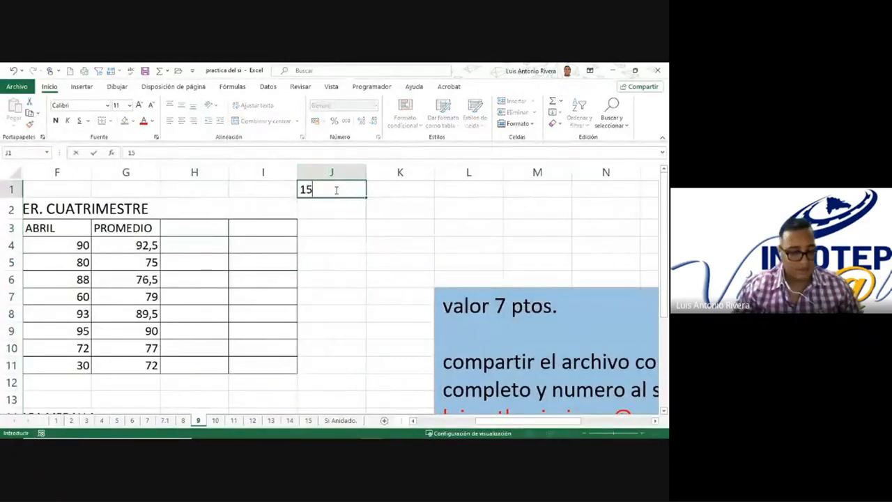
{"action": "type", "text": "%"}
{"action": "left_click", "coordinate": [289, 230]}
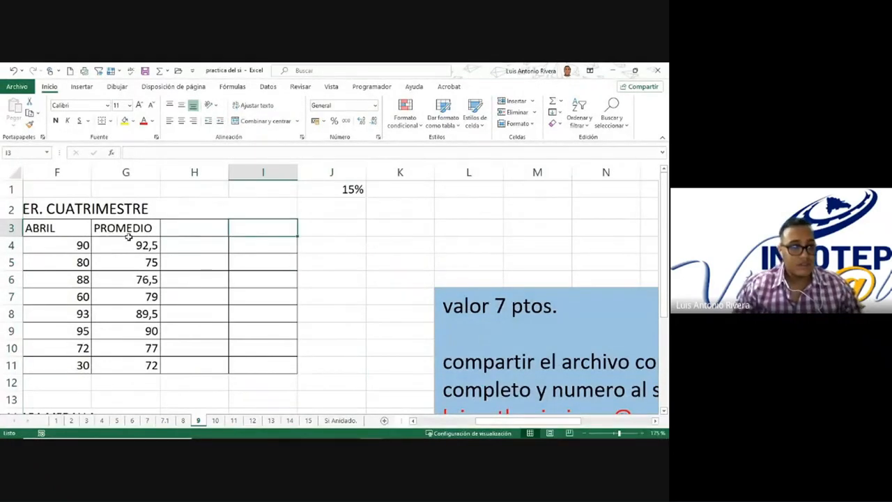
Step: Enter the formula =G4*15% in cell H4 to calculate 15% of the first student's average
{"action": "left_click", "coordinate": [185, 245]}
{"action": "type", "text": "="}
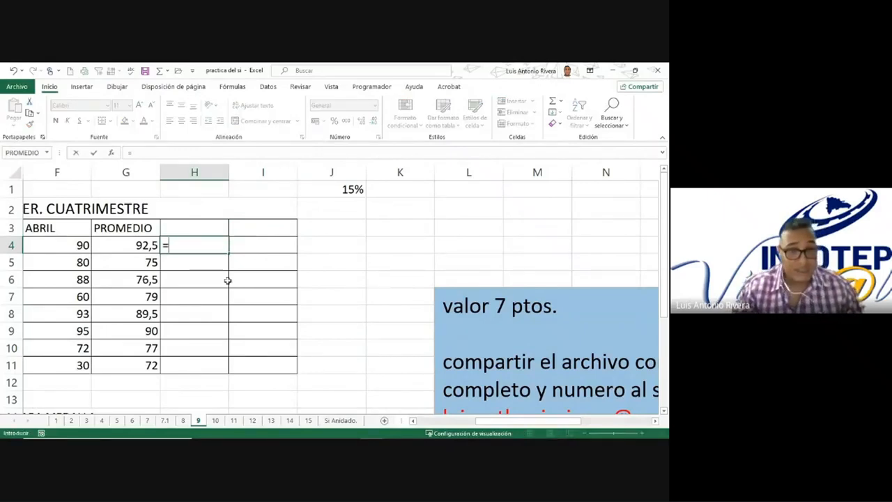
{"action": "left_click", "coordinate": [131, 246]}
{"action": "type", "text": "*"}
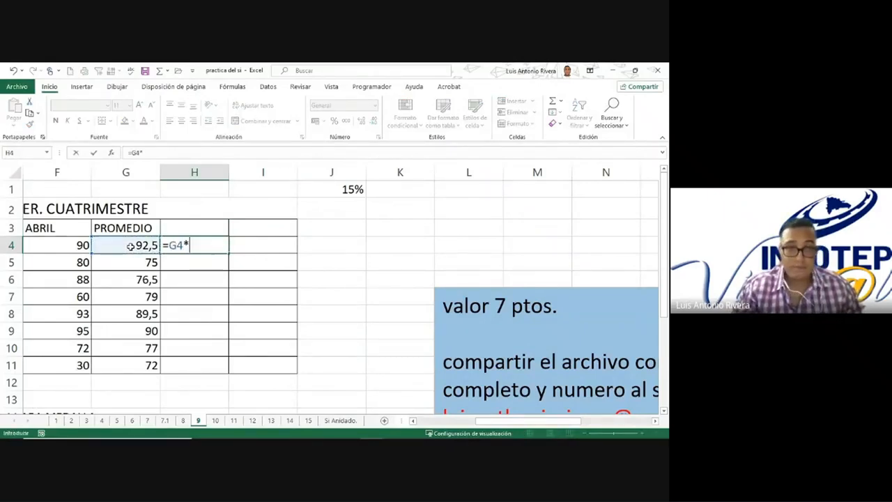
{"action": "type", "text": "15%"}
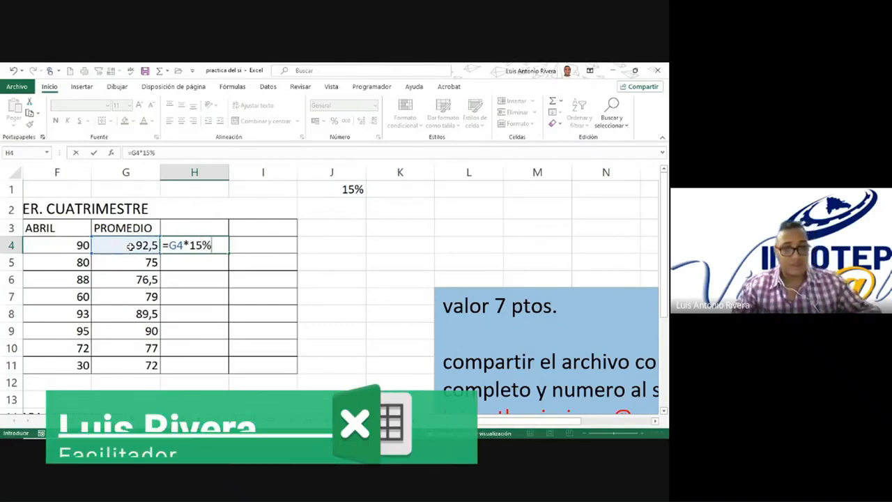
{"action": "key", "text": "Return"}
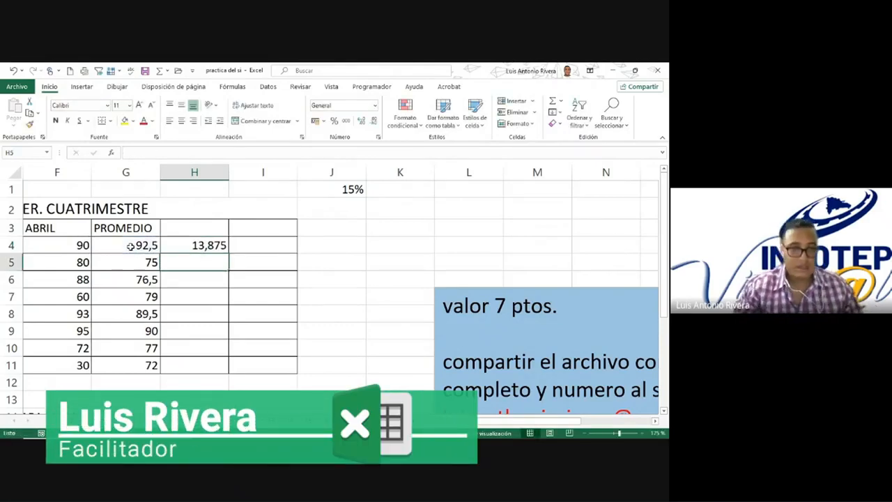
Step: Copy the 15% formula from H4 down through H12 and check the formula in H4
{"action": "left_click", "coordinate": [207, 246]}
{"action": "left_click_drag", "start_coordinate": [227, 252], "coordinate": [214, 382]}
{"action": "double_click", "coordinate": [211, 247]}
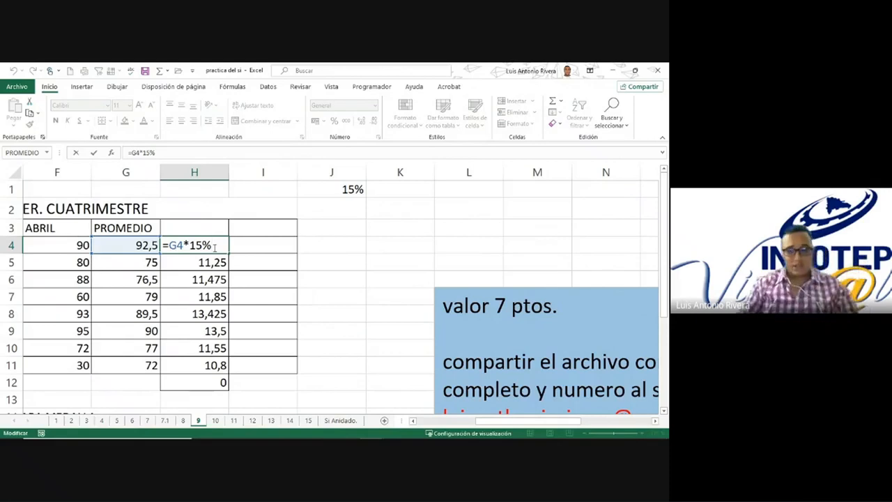
{"action": "key", "text": "Return"}
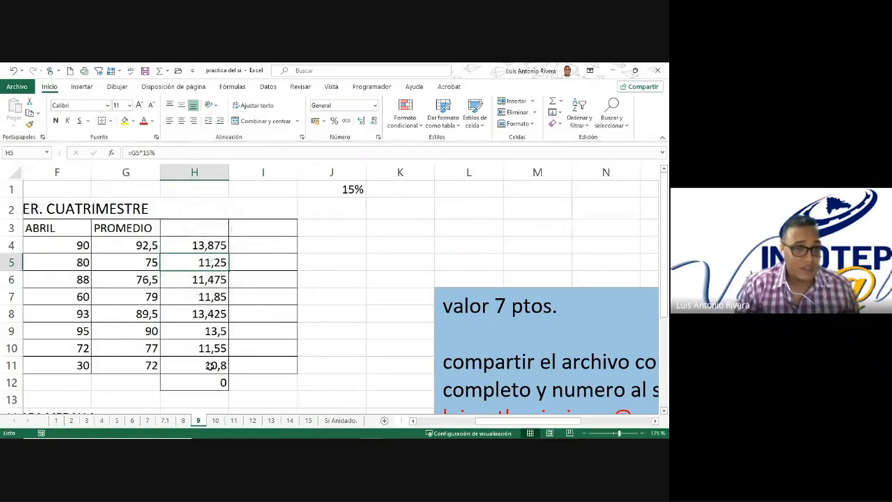
Step: Enter the formula =G4*J1 in cell I4 to multiply the first average by the percentage cell
{"action": "left_click", "coordinate": [265, 244]}
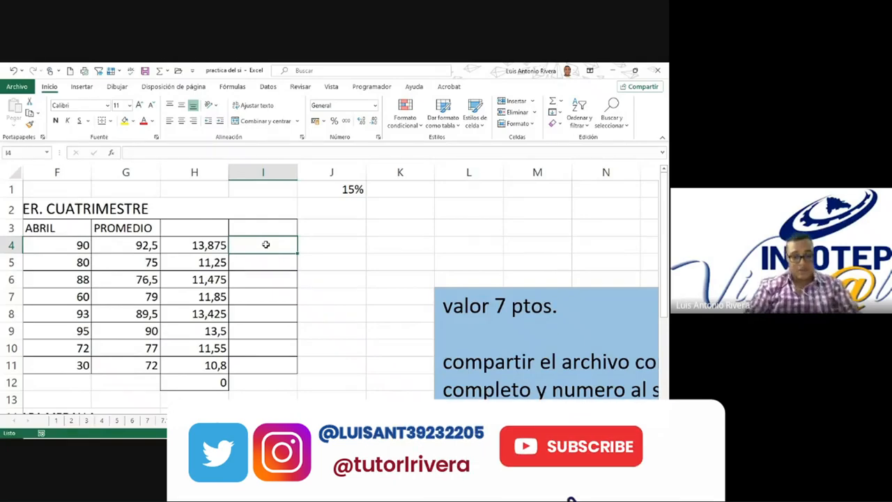
{"action": "type", "text": "="}
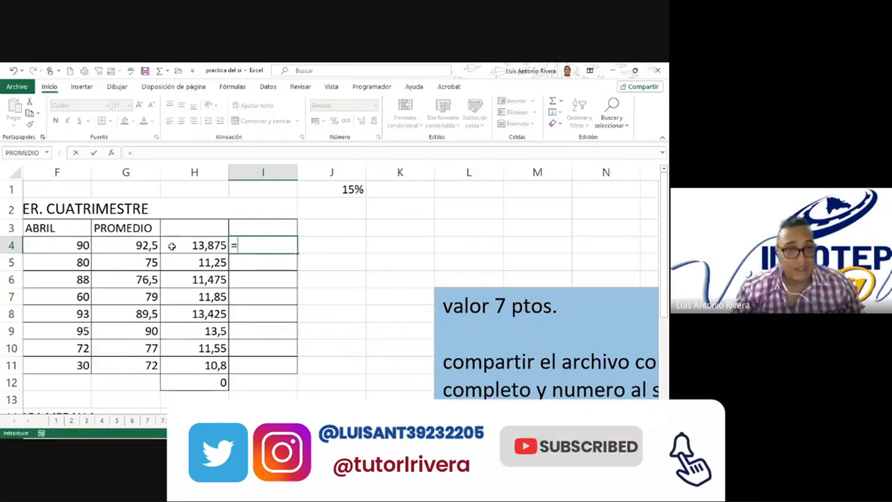
{"action": "left_click", "coordinate": [101, 238]}
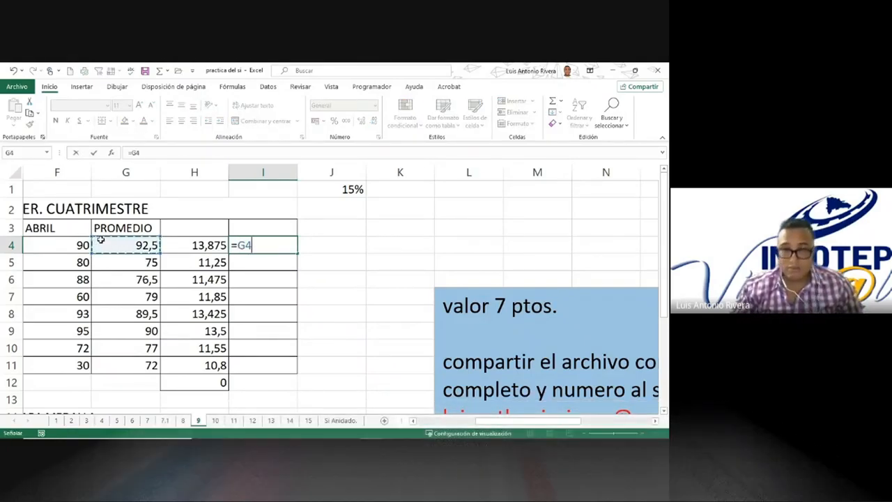
{"action": "type", "text": "*"}
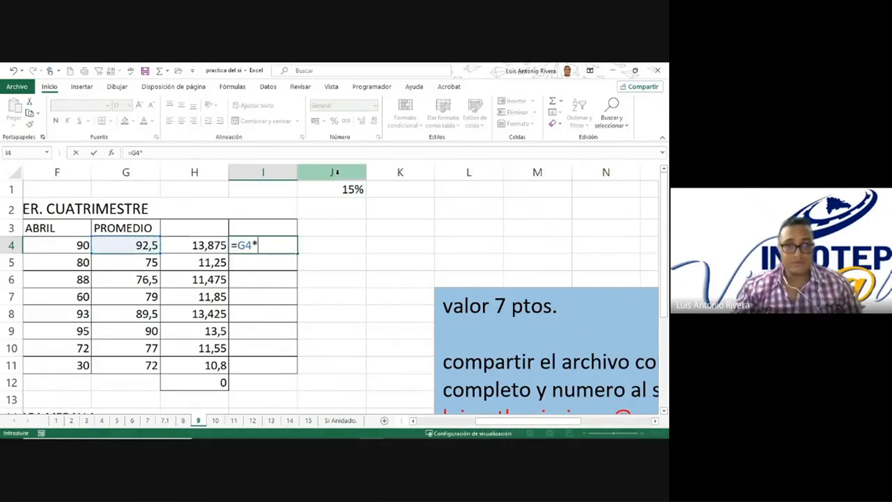
{"action": "left_click", "coordinate": [341, 188]}
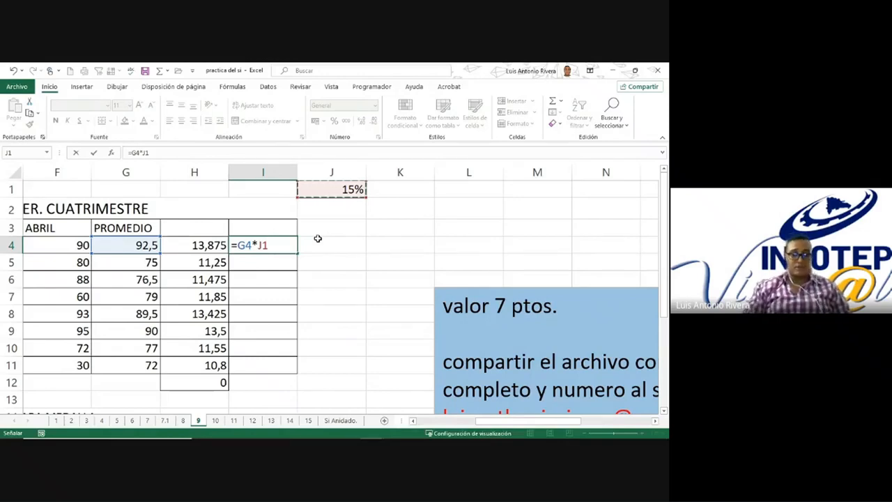
{"action": "key", "text": "Return"}
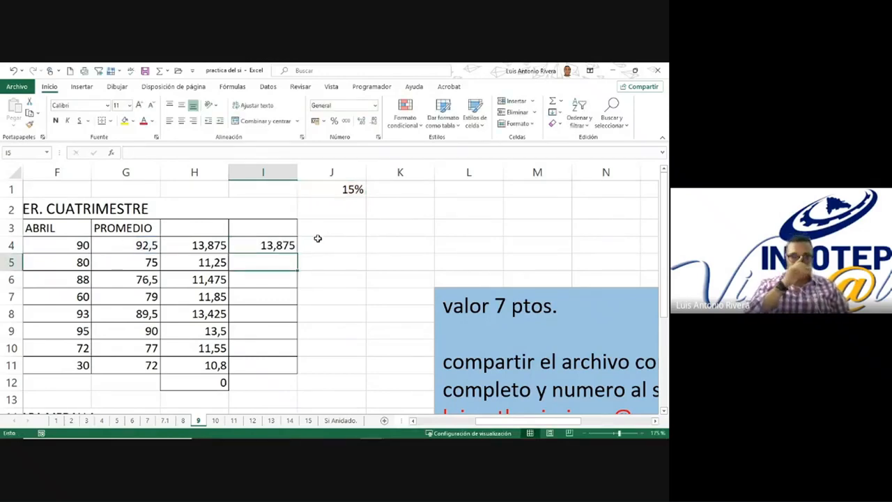
Step: Copy the formula from I4 down through I9 and inspect the copied formula in I6
{"action": "left_click", "coordinate": [245, 242]}
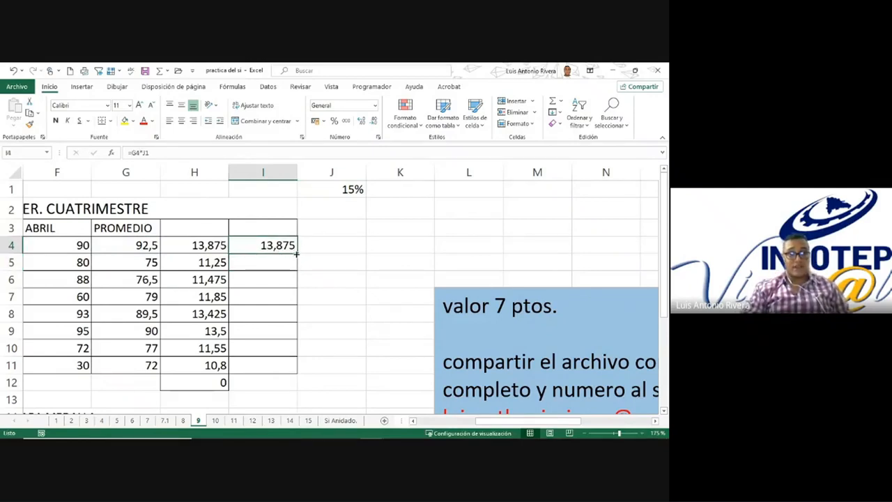
{"action": "left_click_drag", "start_coordinate": [296, 254], "coordinate": [289, 330]}
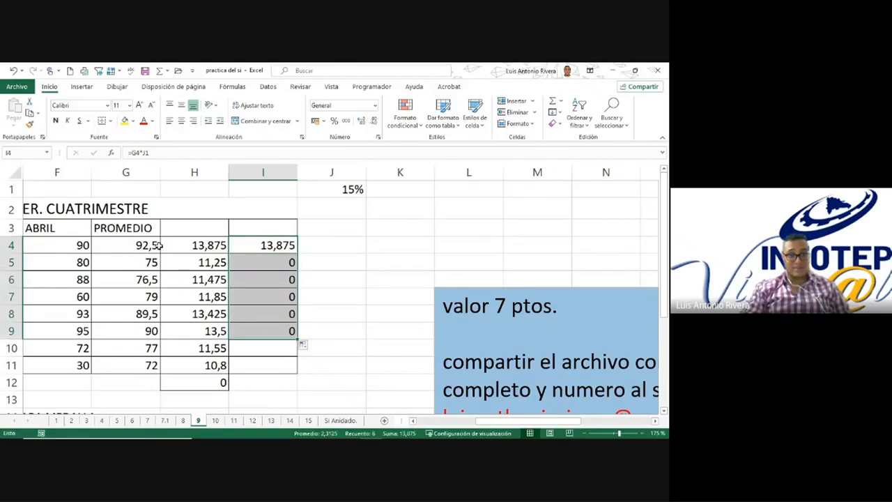
{"action": "left_click", "coordinate": [253, 280]}
{"action": "double_click", "coordinate": [256, 279]}
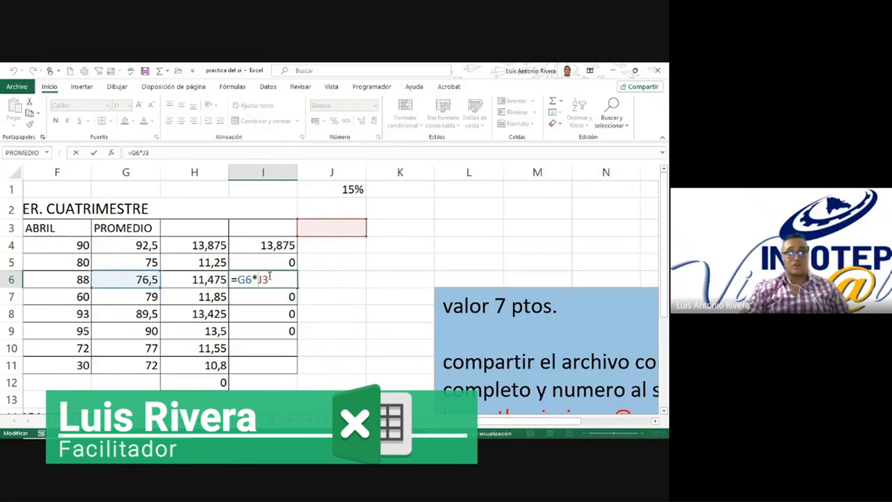
{"action": "key", "text": "Return"}
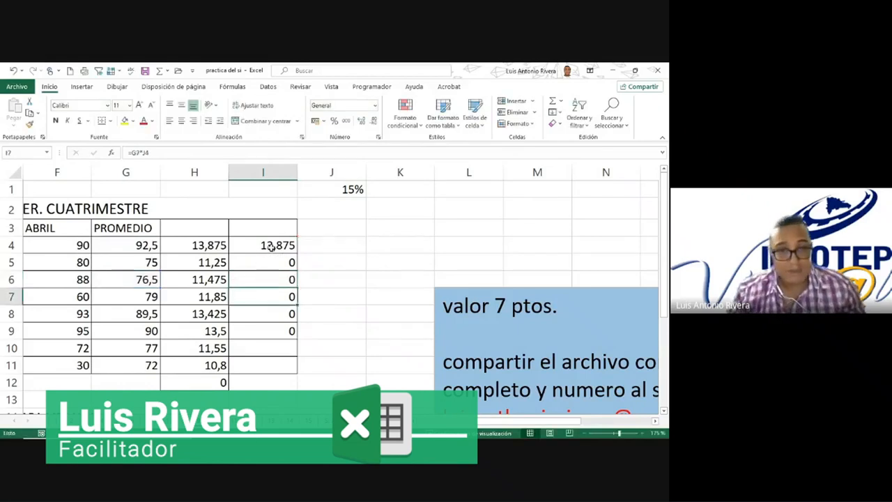
Step: Make the percentage reference in I4 absolute so the formula reads =G4*$J$1
{"action": "double_click", "coordinate": [273, 245]}
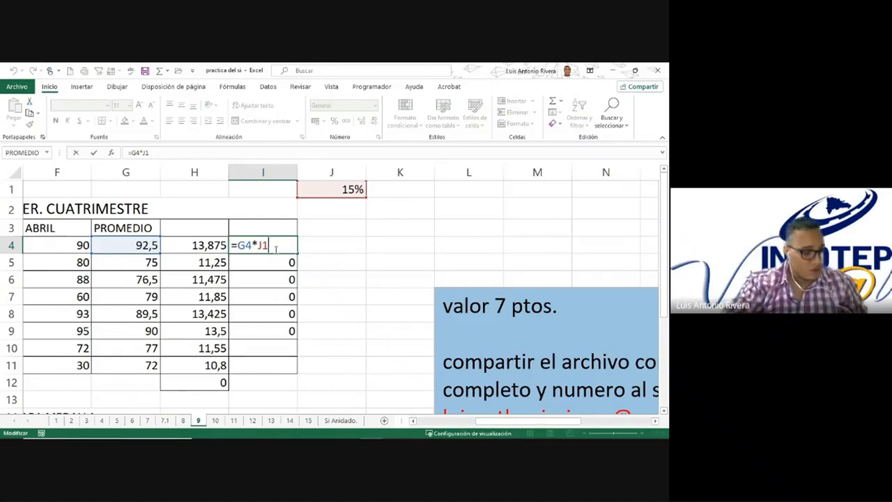
{"action": "key", "text": "F4"}
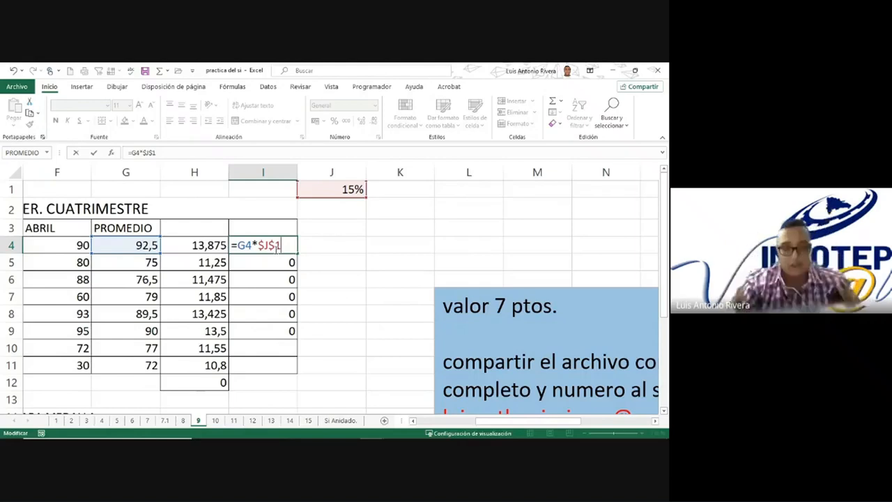
{"action": "left_click_drag", "start_coordinate": [280, 245], "coordinate": [258, 245]}
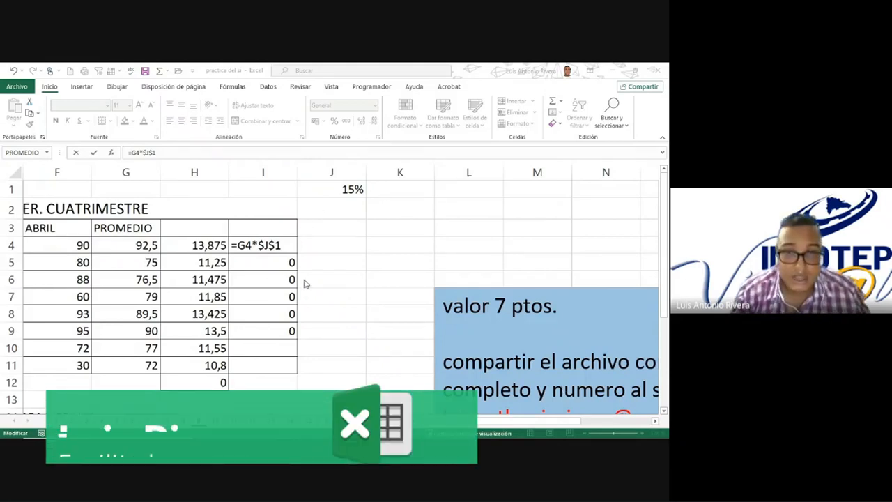
{"action": "left_click", "coordinate": [280, 244]}
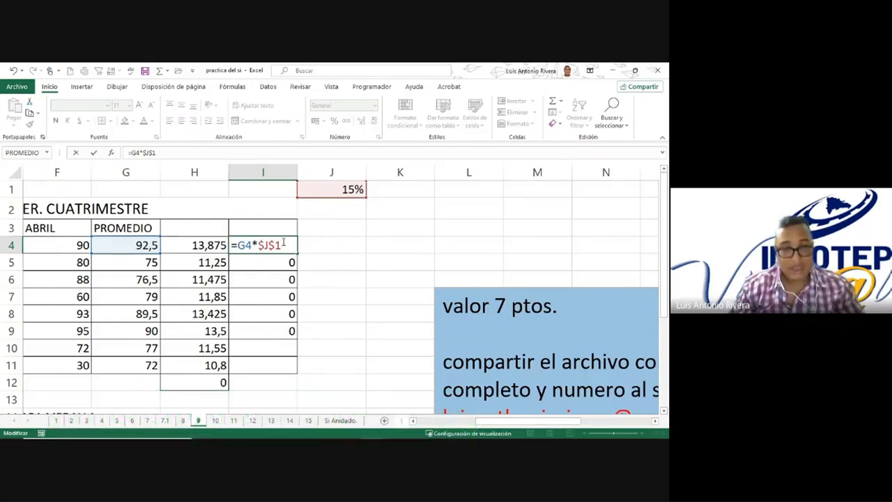
{"action": "key", "text": "ctrl+Return"}
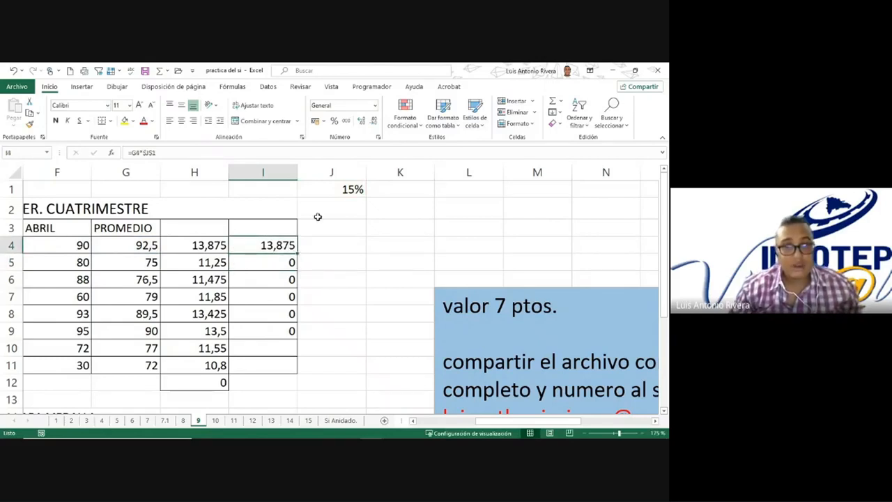
{"action": "left_click", "coordinate": [328, 189]}
{"action": "key", "text": "Return"}
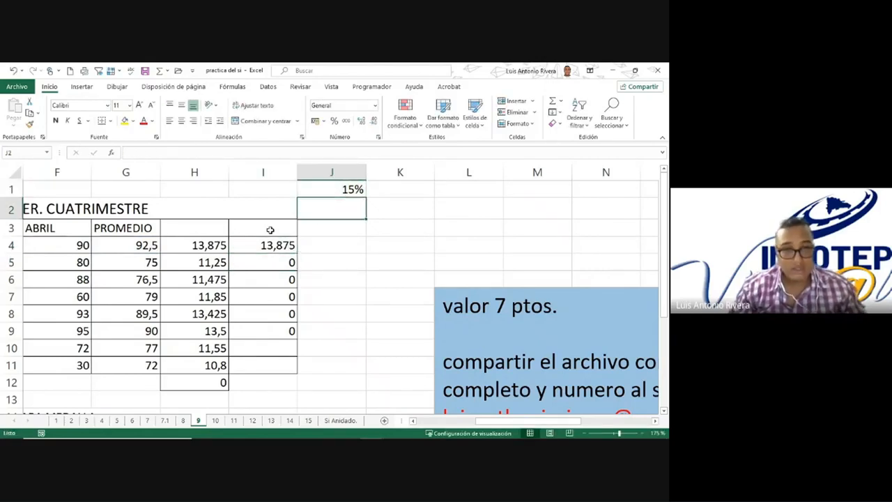
Step: Copy the absolute-reference formula from I4 down through I11 and check the formulas in I4 and I5
{"action": "left_click", "coordinate": [274, 244]}
{"action": "left_click_drag", "start_coordinate": [296, 253], "coordinate": [289, 367]}
{"action": "key", "text": "F2"}
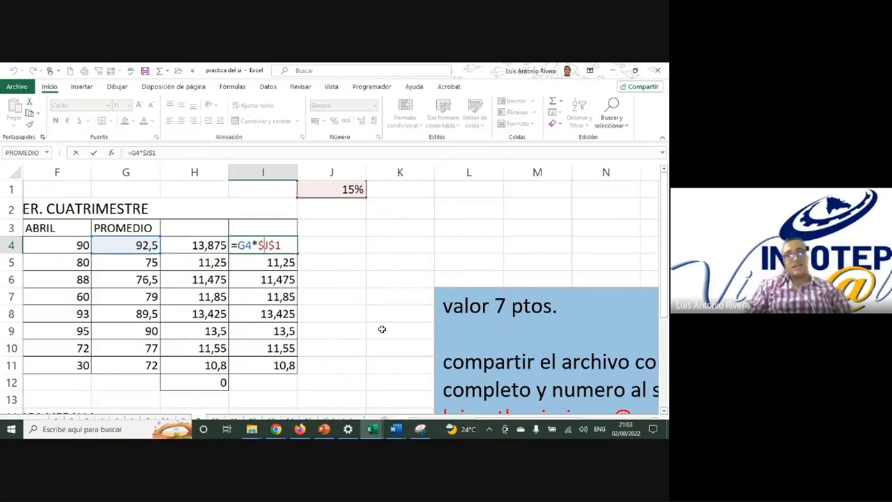
{"action": "key", "text": "Return"}
{"action": "double_click", "coordinate": [268, 262]}
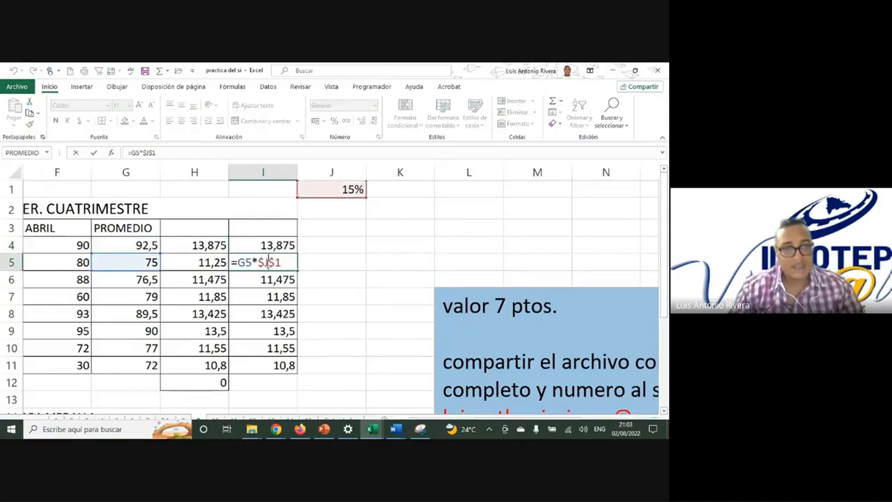
{"action": "key", "text": "Return"}
{"action": "double_click", "coordinate": [286, 246]}
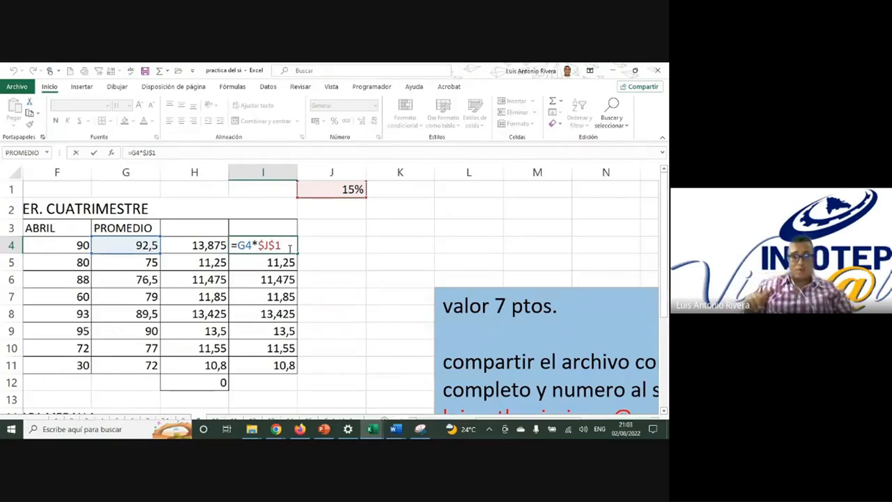
{"action": "key", "text": "Return"}
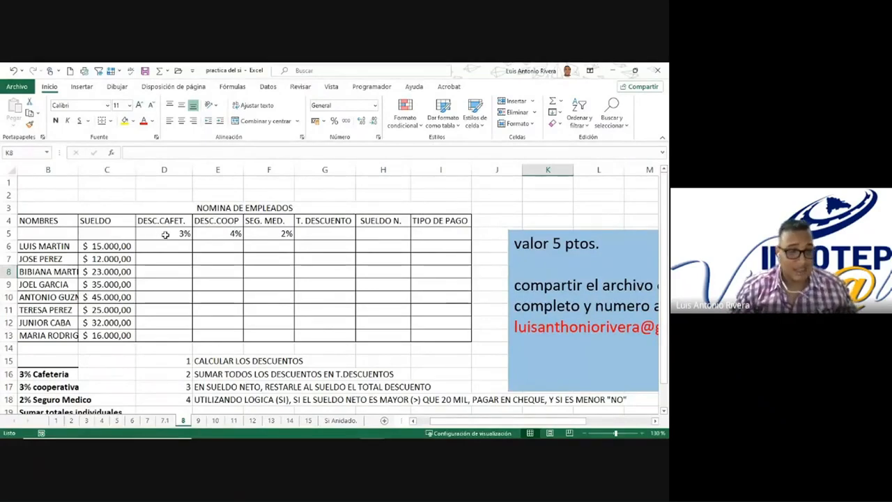
Step: Examine the payroll table's three discount columns on sheet 8 and their percentage cells D5, E5 and F5
{"action": "scroll", "coordinate": [161, 238], "scroll_direction": "up", "scroll_amount": 3, "text": "ctrl"}
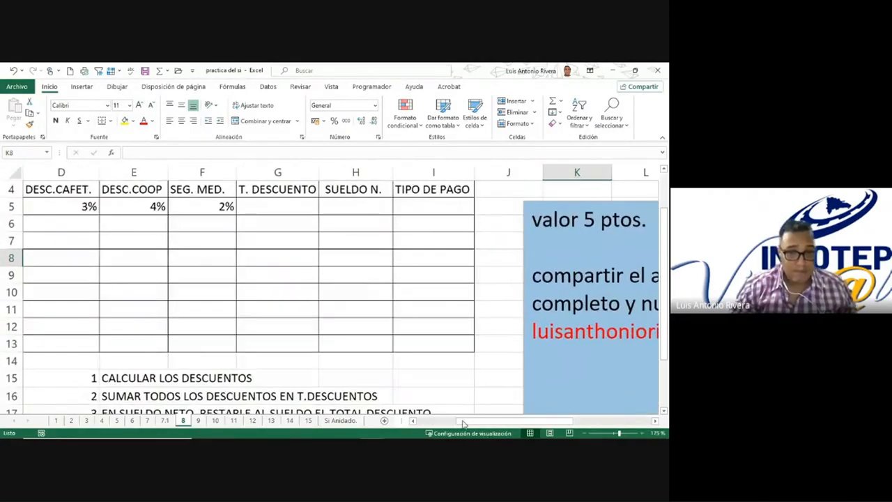
{"action": "left_click_drag", "start_coordinate": [451, 421], "coordinate": [413, 421]}
{"action": "left_click", "coordinate": [293, 222]}
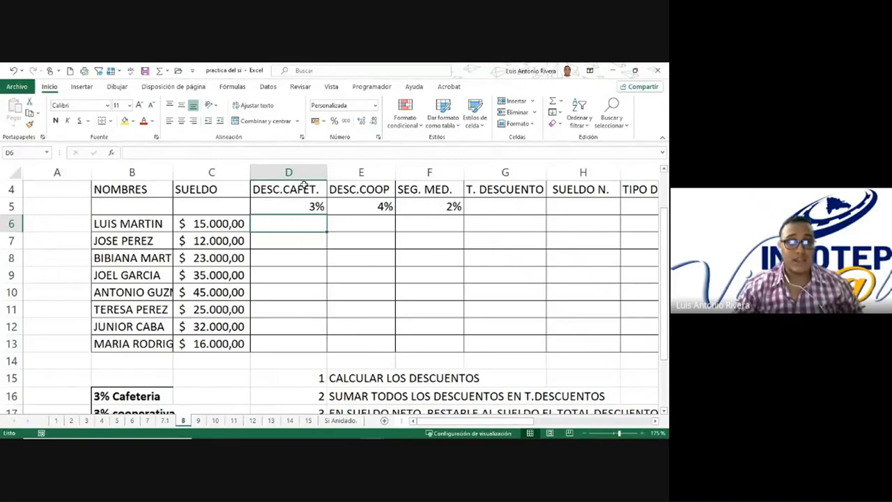
{"action": "left_click_drag", "start_coordinate": [303, 173], "coordinate": [359, 174]}
{"action": "left_click", "coordinate": [315, 202]}
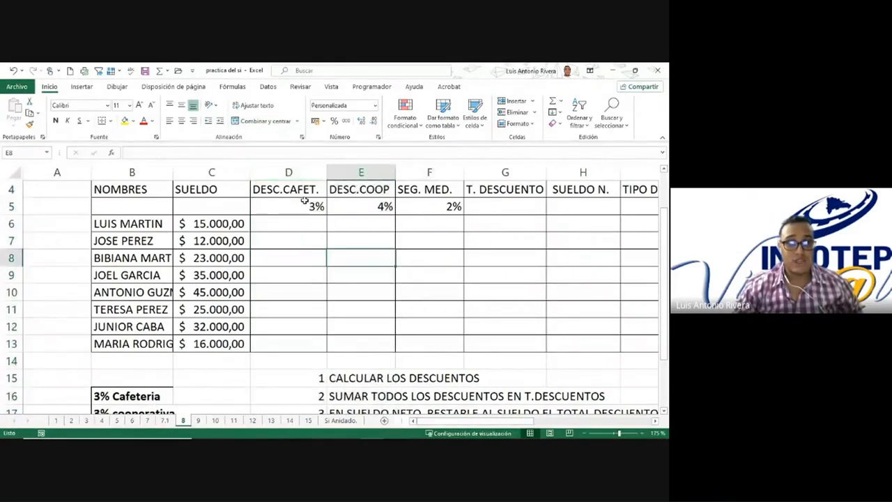
{"action": "left_click_drag", "start_coordinate": [304, 174], "coordinate": [412, 177]}
{"action": "left_click", "coordinate": [426, 258]}
{"action": "left_click", "coordinate": [304, 202]}
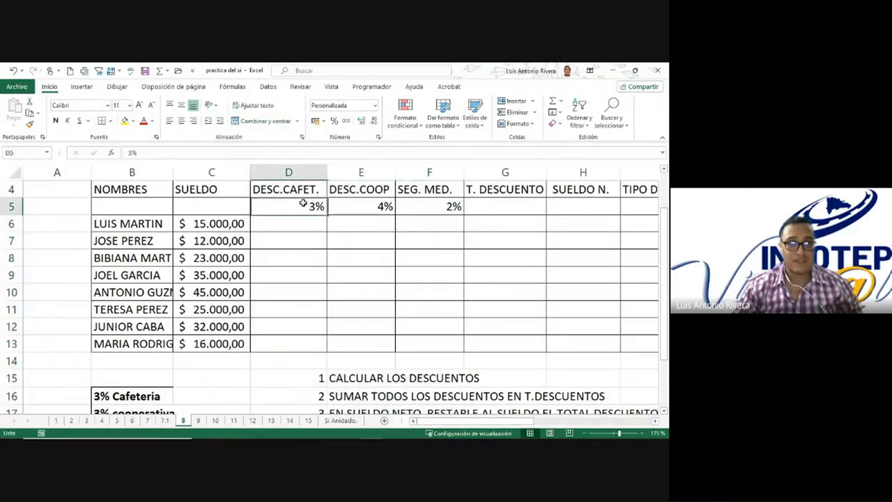
{"action": "left_click", "coordinate": [369, 203]}
{"action": "left_click", "coordinate": [427, 204]}
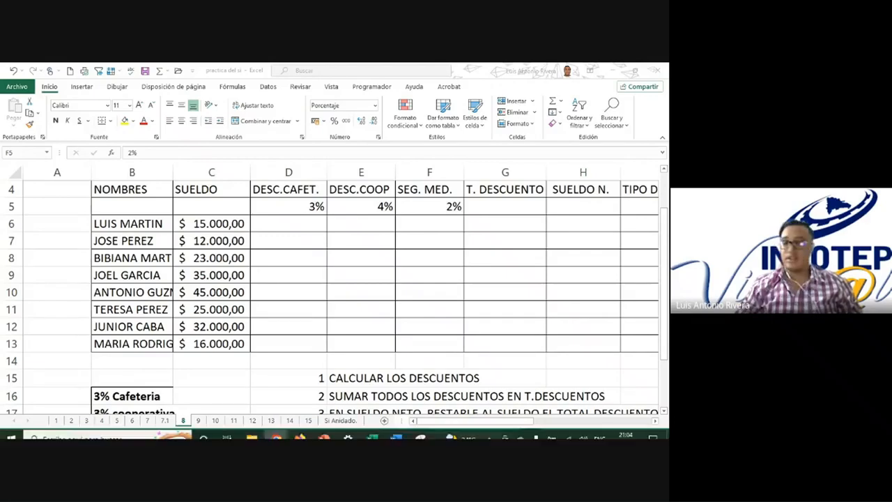
Step: Build the formula =C6*D5 in cell D6 for the first employee's cafeteria discount
{"action": "left_click", "coordinate": [268, 222]}
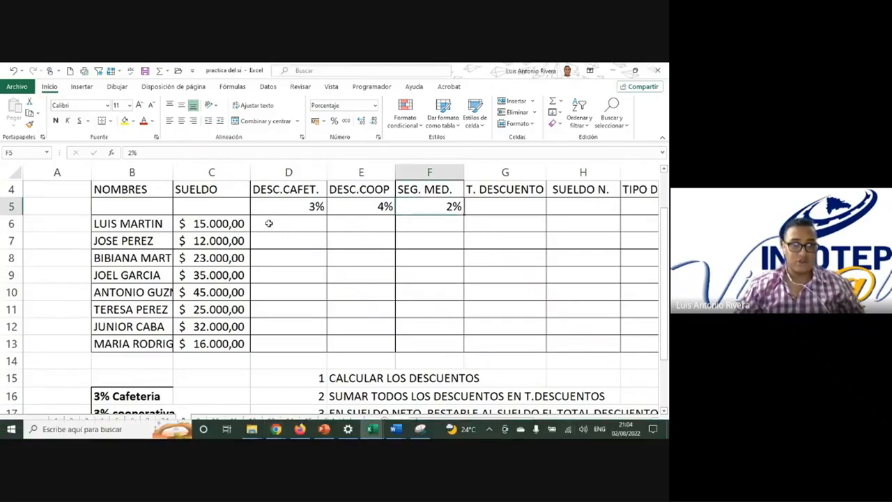
{"action": "left_click", "coordinate": [217, 223]}
{"action": "type", "text": "*"}
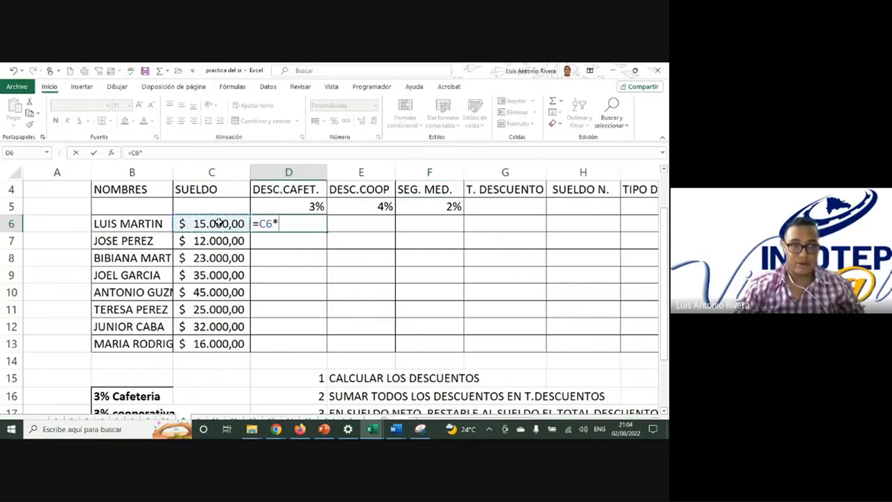
{"action": "left_click", "coordinate": [278, 205]}
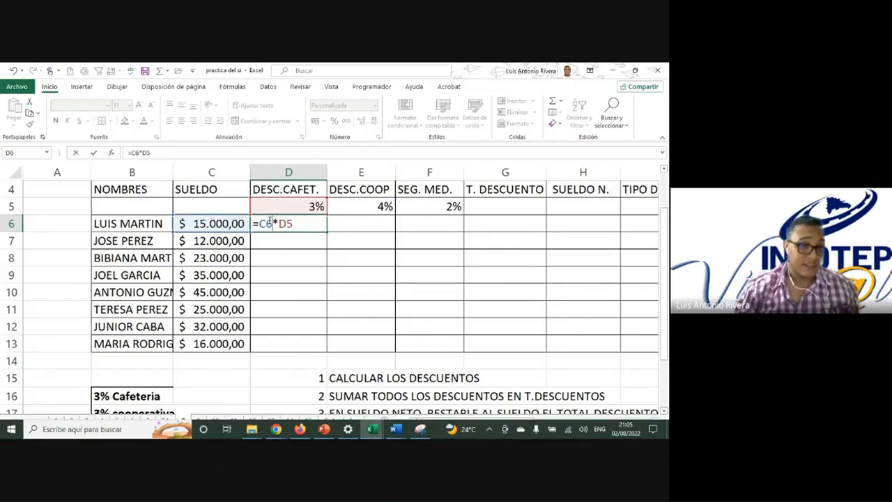
Step: Convert the D6 formula to mixed references, locking the salary column and the percentage row, so it reads =$C6*D$5
{"action": "double_click", "coordinate": [266, 223]}
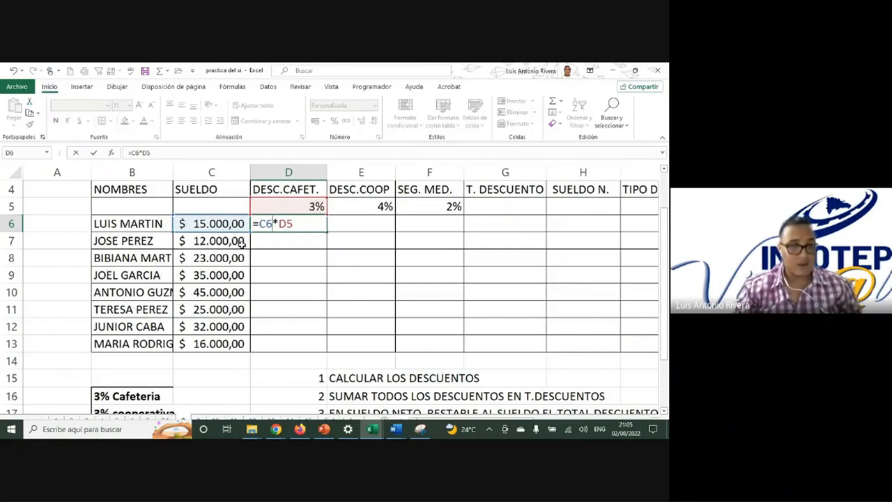
{"action": "key", "text": "F4"}
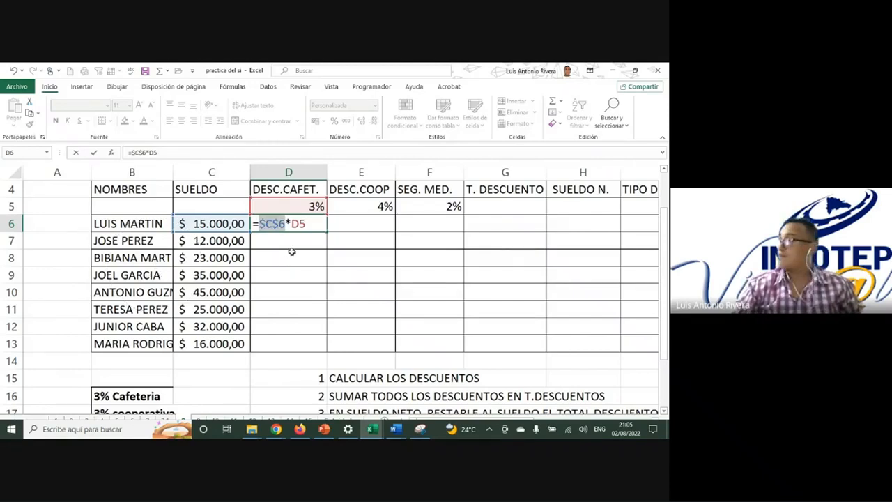
{"action": "key", "text": "F4"}
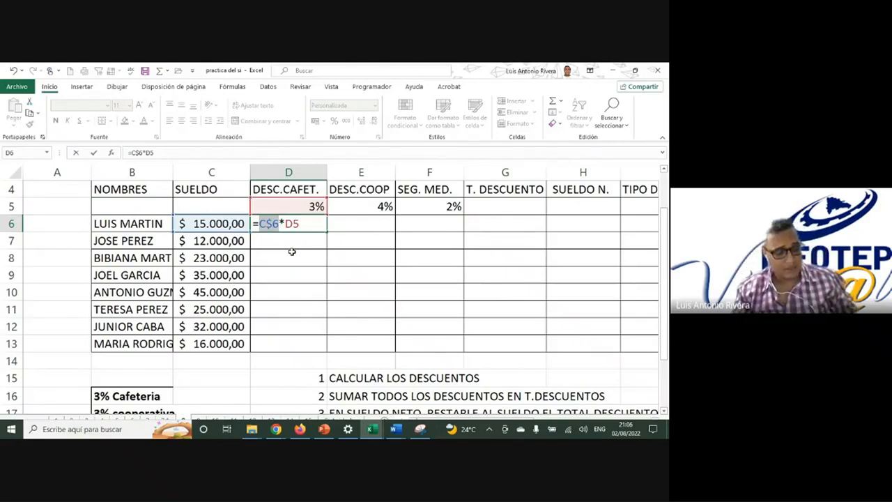
{"action": "key", "text": "F4"}
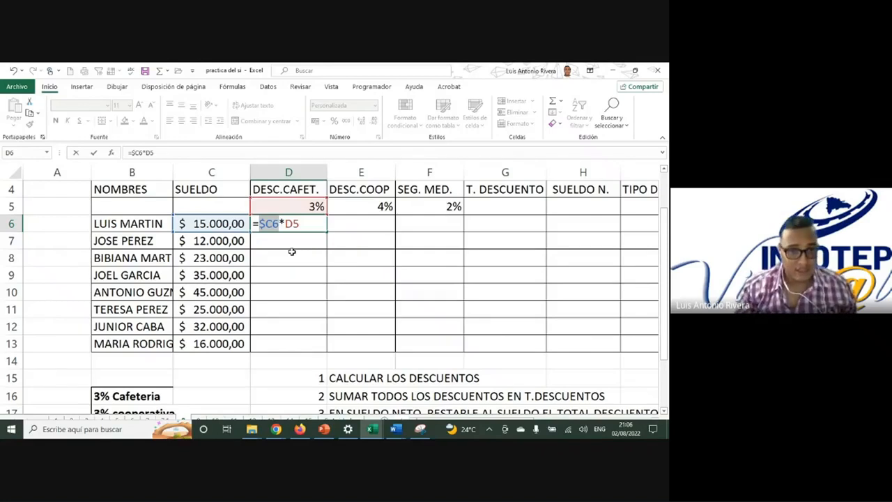
{"action": "left_click", "coordinate": [305, 223]}
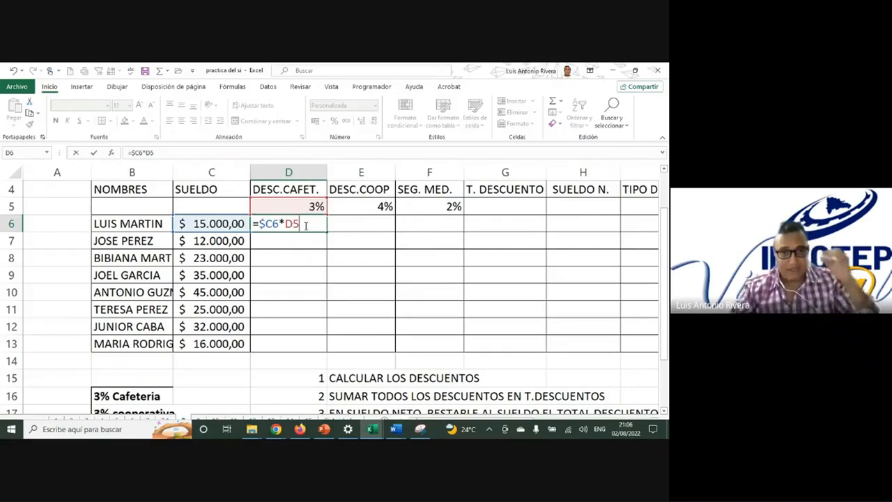
{"action": "key", "text": "F4"}
{"action": "key", "text": "F4"}
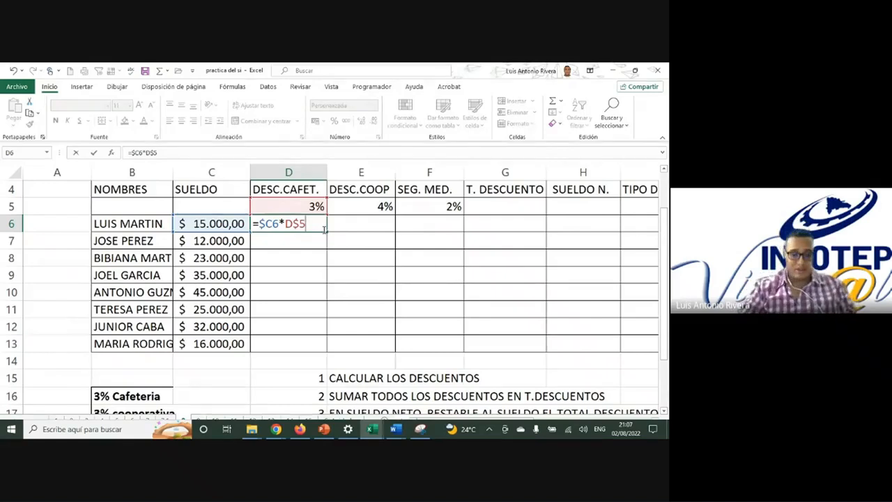
{"action": "key", "text": "Return"}
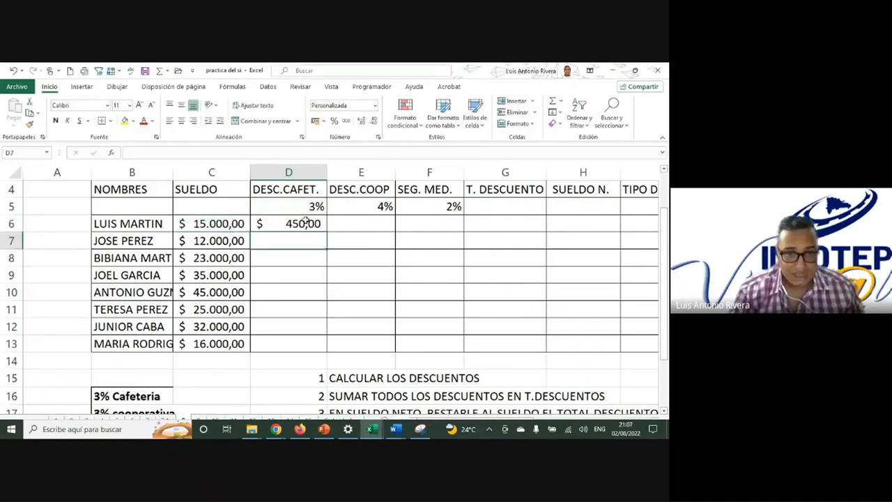
Step: Copy the mixed-reference formula from D6 down through D13 and check the formula in D10
{"action": "left_click", "coordinate": [307, 221]}
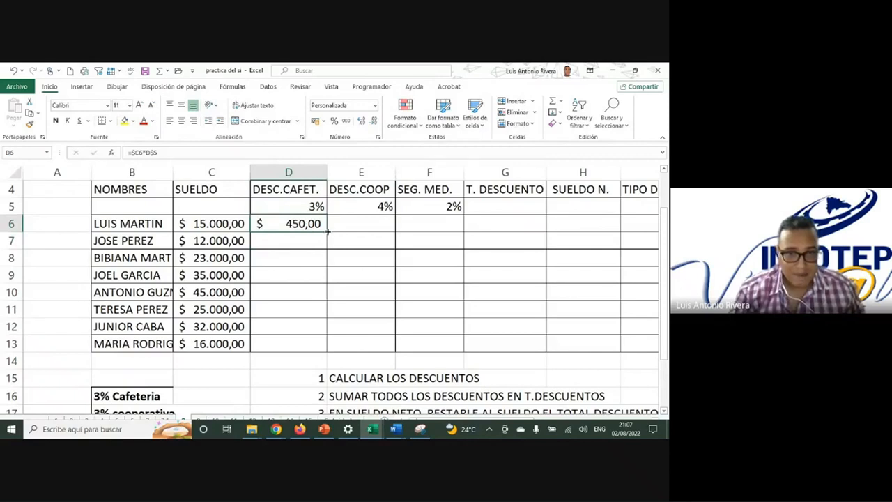
{"action": "left_click_drag", "start_coordinate": [328, 232], "coordinate": [304, 349]}
{"action": "double_click", "coordinate": [300, 289]}
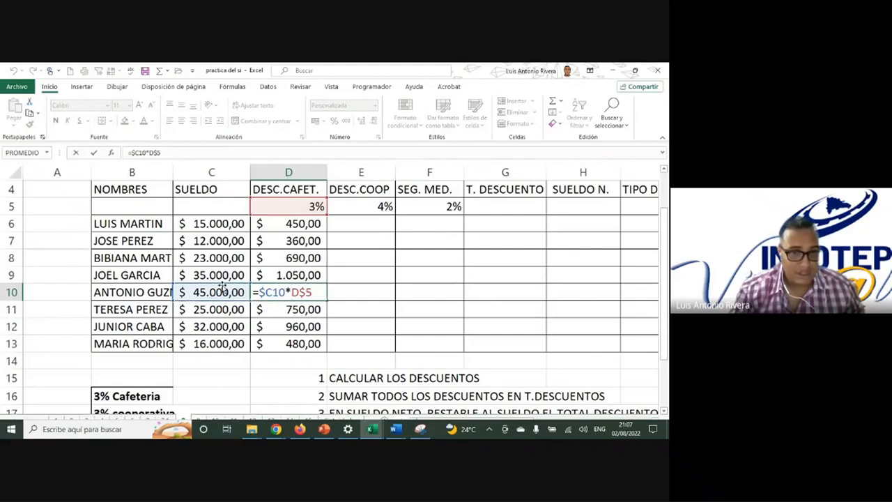
{"action": "key", "text": "Return"}
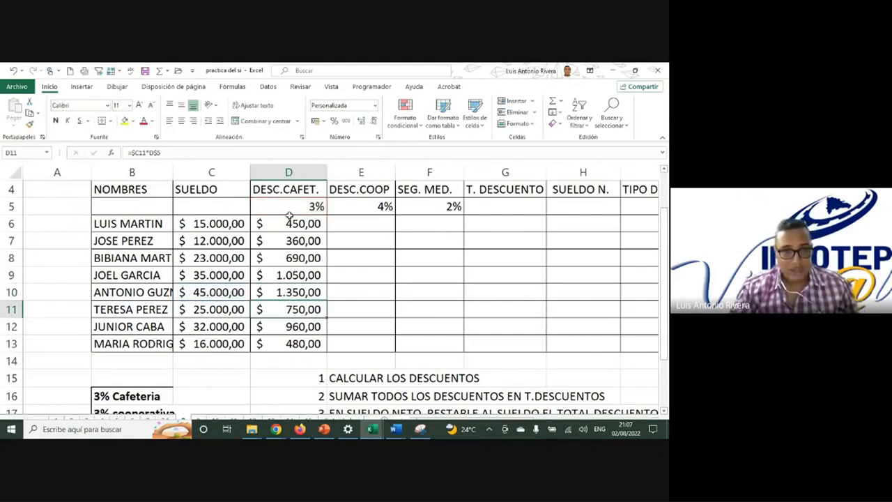
Step: Extend the cafeteria discount formulas across the DESC.COOP and SEG. MED. columns through F13 and check the formula in E9
{"action": "left_click_drag", "start_coordinate": [290, 222], "coordinate": [448, 357]}
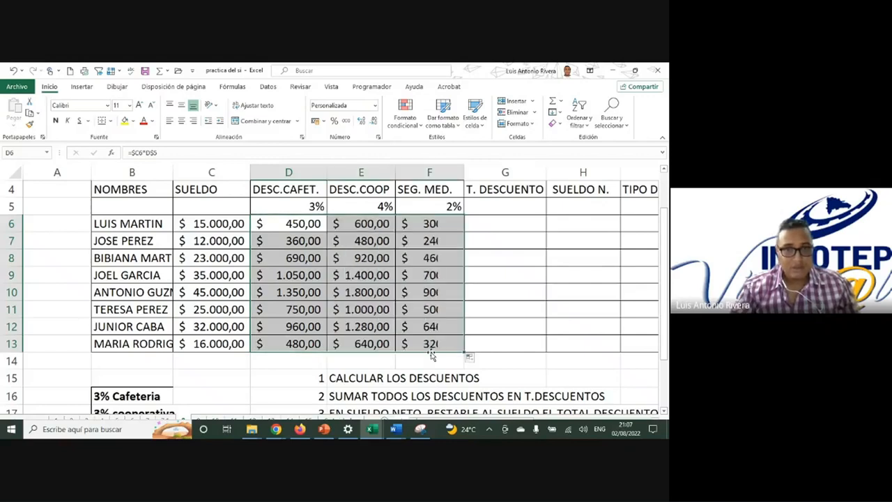
{"action": "double_click", "coordinate": [386, 274]}
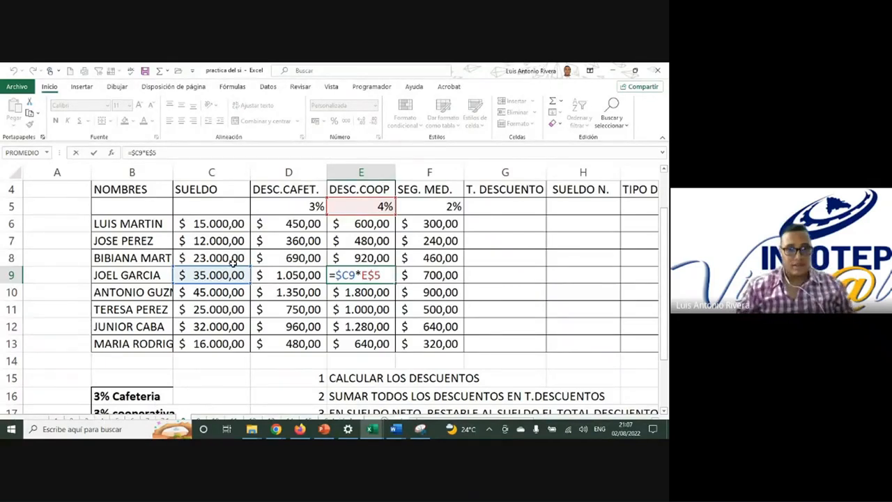
{"action": "key", "text": "Return"}
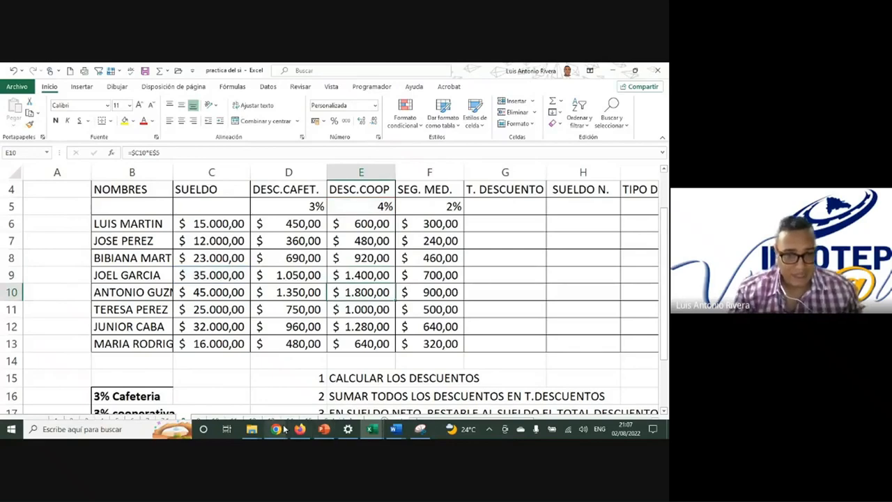
Step: Open the workbook referencia ESTUDIANTES from the PRACTICAS intermedio folder and go to its Sueldo y jubilaciones sheet
{"action": "left_click", "coordinate": [251, 428]}
{"action": "left_click", "coordinate": [334, 391]}
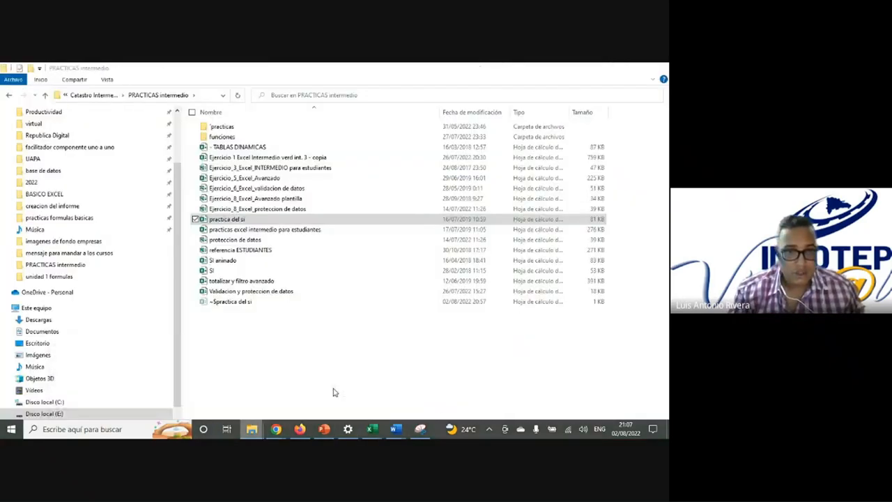
{"action": "double_click", "coordinate": [255, 251]}
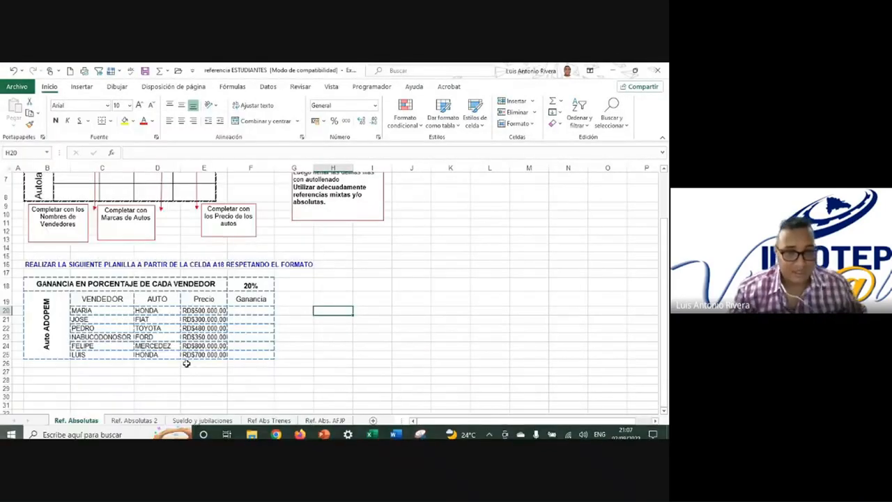
{"action": "left_click", "coordinate": [246, 422]}
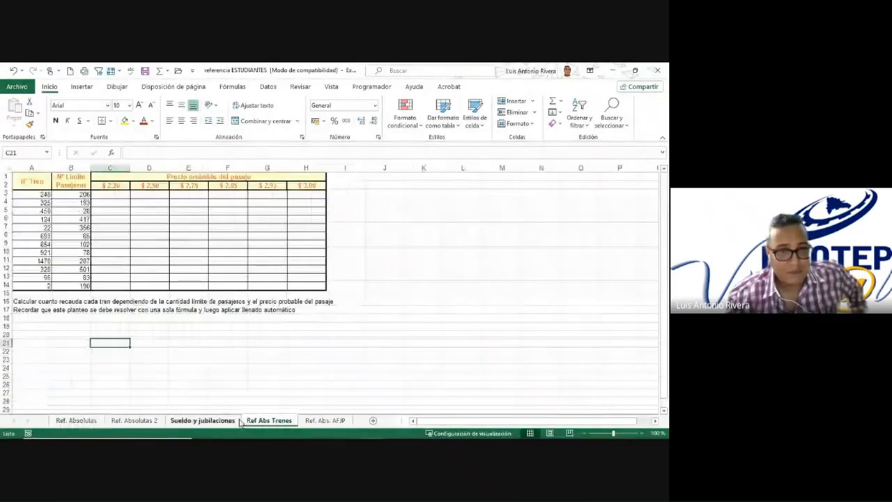
{"action": "left_click", "coordinate": [201, 266]}
{"action": "left_click", "coordinate": [202, 420]}
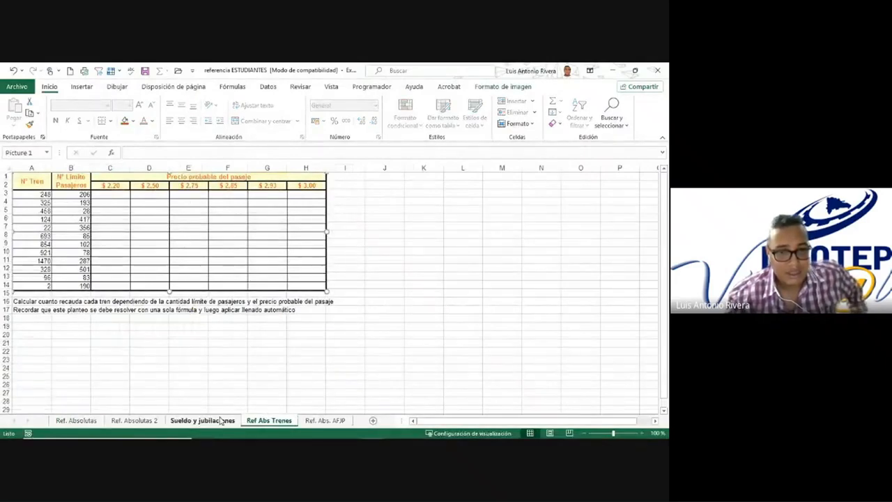
{"action": "scroll", "coordinate": [121, 276], "scroll_direction": "up", "scroll_amount": 5}
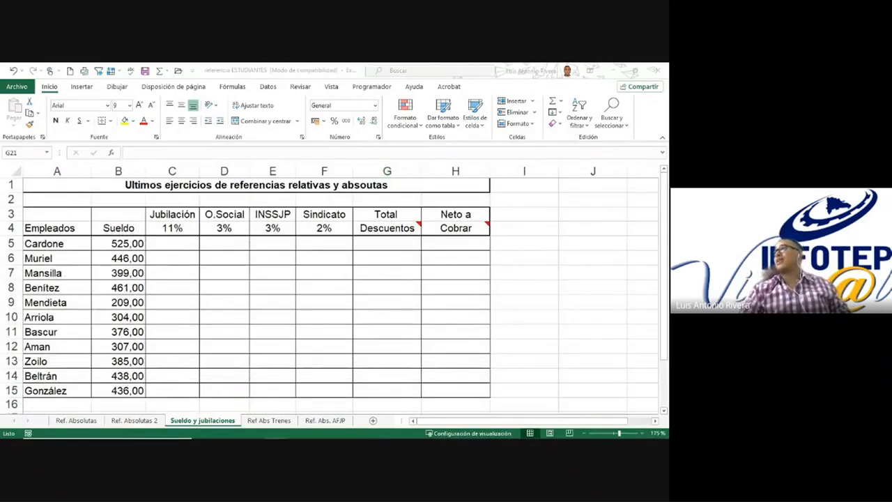
Step: Build the formula =B5*C4 in cell C5 for the first employee's Jubilación discount
{"action": "left_click", "coordinate": [170, 239]}
{"action": "type", "text": "="}
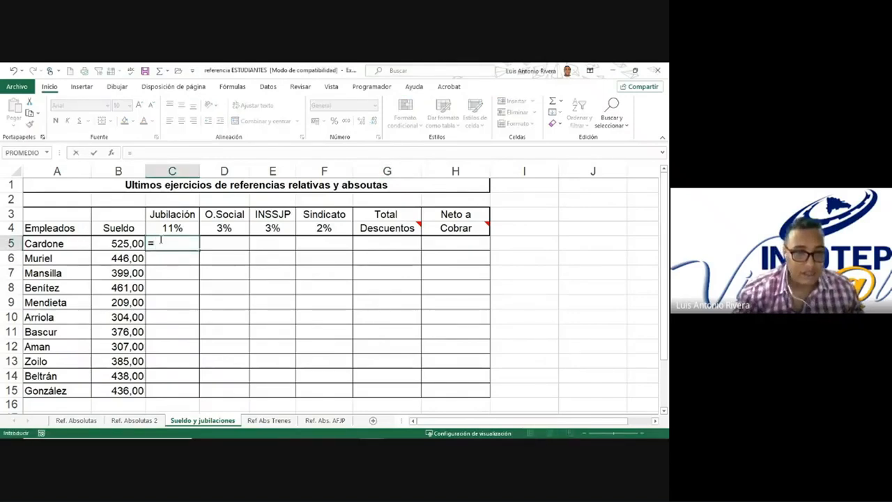
{"action": "left_click", "coordinate": [139, 242]}
{"action": "type", "text": "*"}
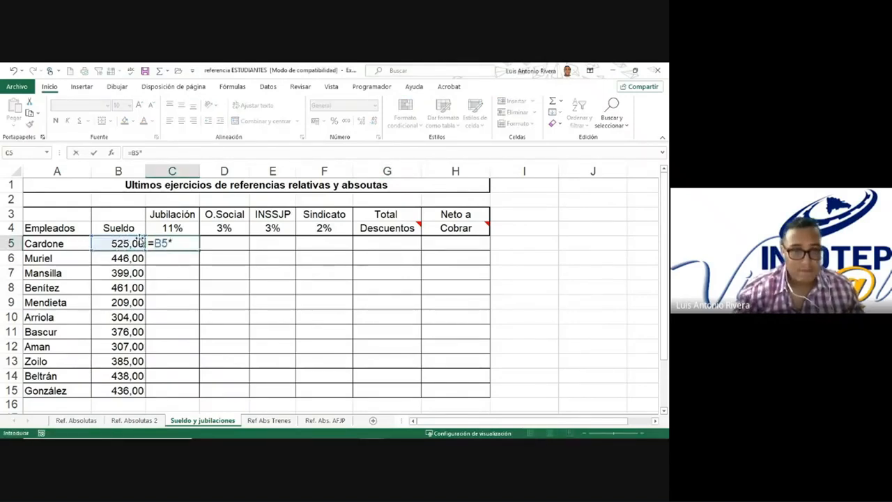
{"action": "left_click", "coordinate": [172, 227]}
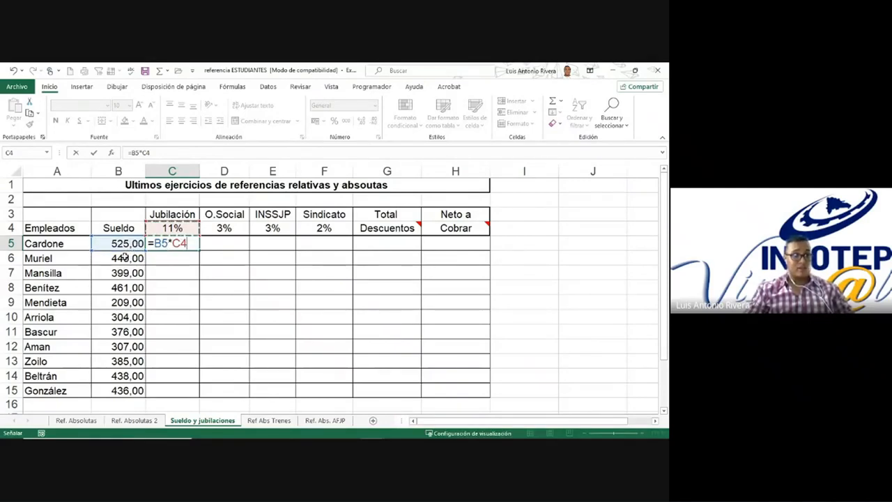
Step: Lock only the column of the salary reference in C5 so the formula reads =$B5*C4
{"action": "left_click", "coordinate": [169, 243]}
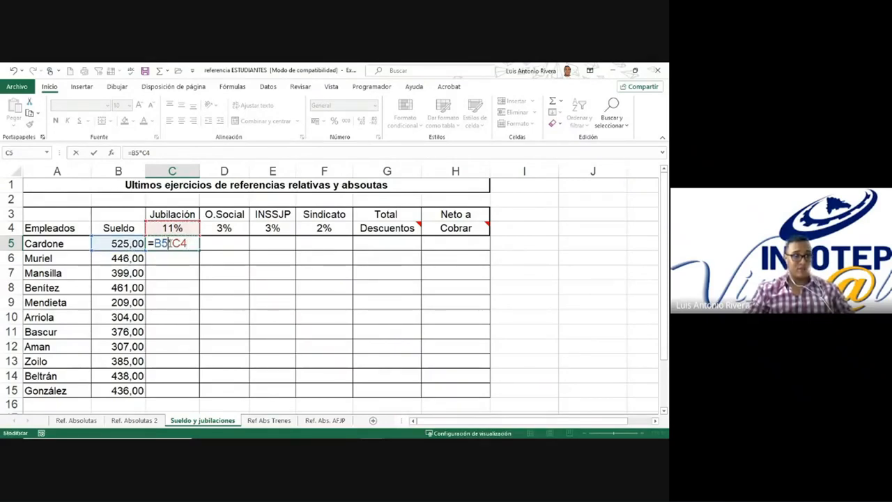
{"action": "double_click", "coordinate": [169, 243]}
{"action": "key", "text": "F4"}
{"action": "key", "text": "F4"}
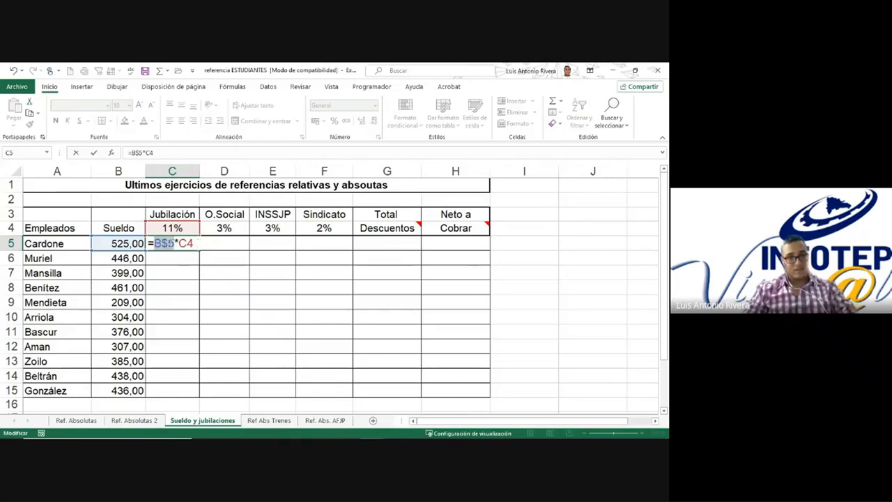
{"action": "key", "text": "F4"}
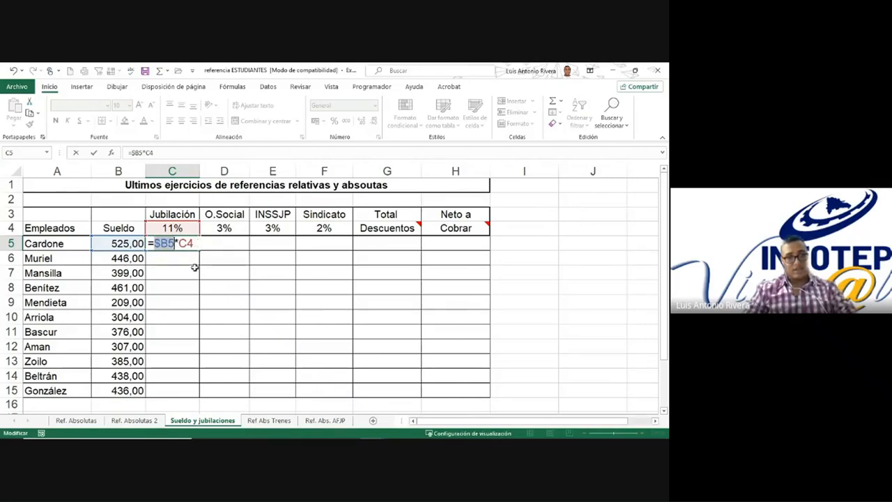
{"action": "left_click", "coordinate": [175, 244]}
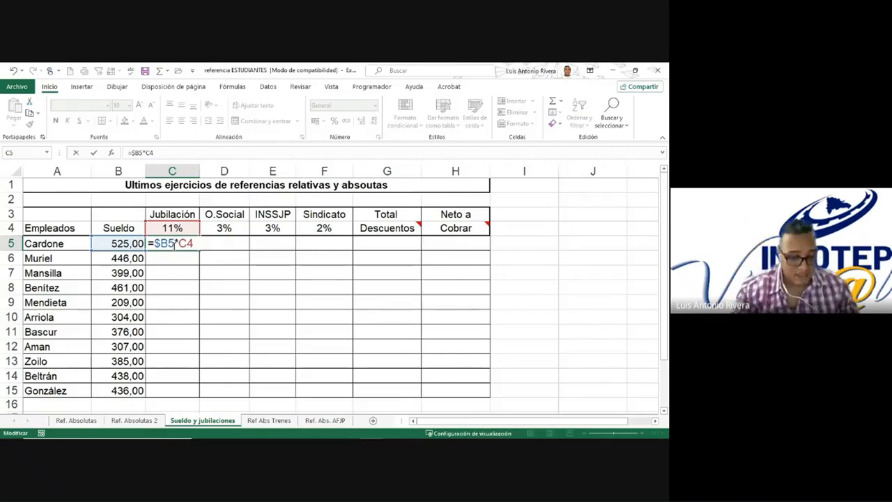
{"action": "key", "text": "Return"}
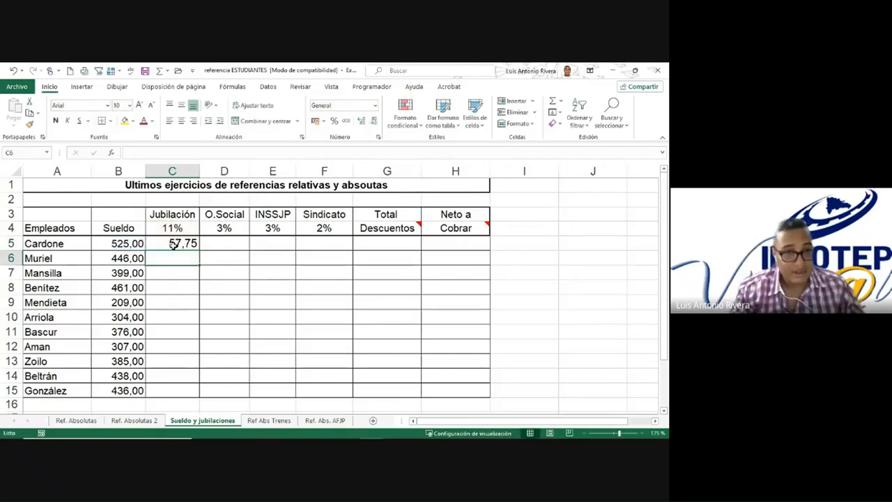
Step: Lock only the row of the percentage reference in C5 so the formula reads =$B5*C$4
{"action": "double_click", "coordinate": [179, 243]}
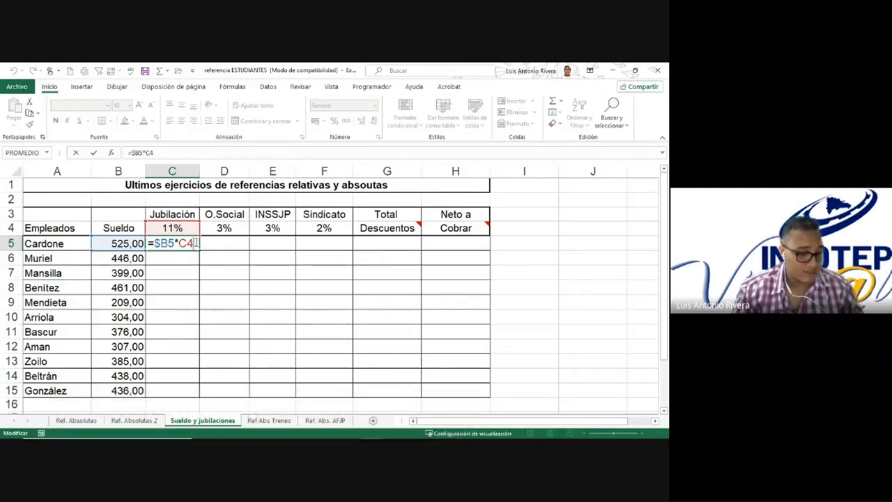
{"action": "key", "text": "F4"}
{"action": "key", "text": "F4"}
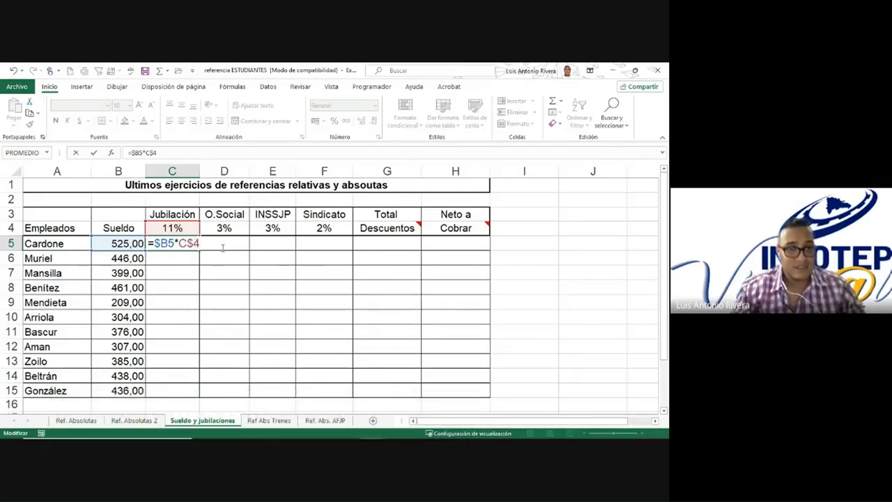
{"action": "key", "text": "ctrl+Return"}
Step: Copy the C5 formula down to row 15 and across through the Sindicato column, and check the formulas in F12 and D7
{"action": "double_click", "coordinate": [201, 253]}
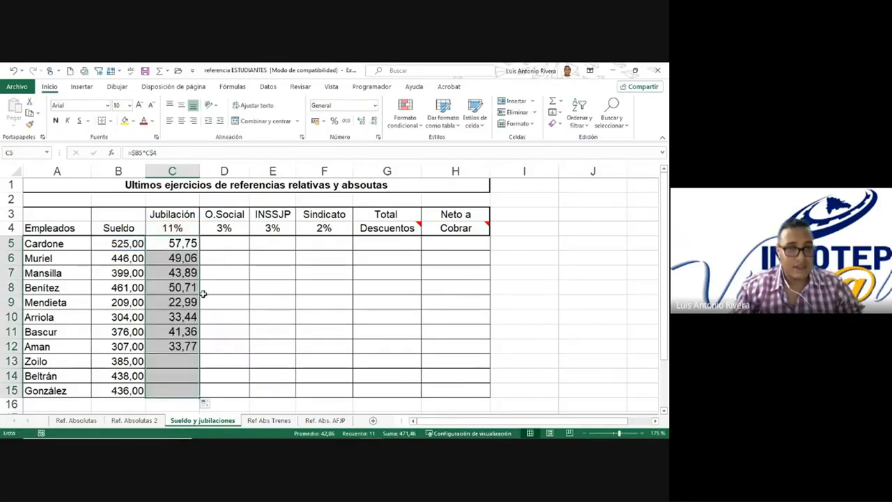
{"action": "left_click_drag", "start_coordinate": [200, 398], "coordinate": [349, 398]}
{"action": "left_click", "coordinate": [310, 342]}
{"action": "double_click", "coordinate": [310, 342]}
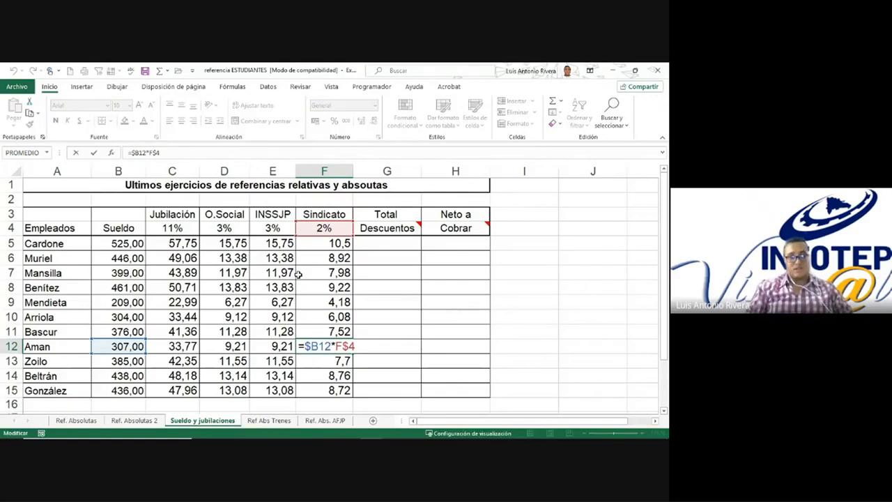
{"action": "key", "text": "Return"}
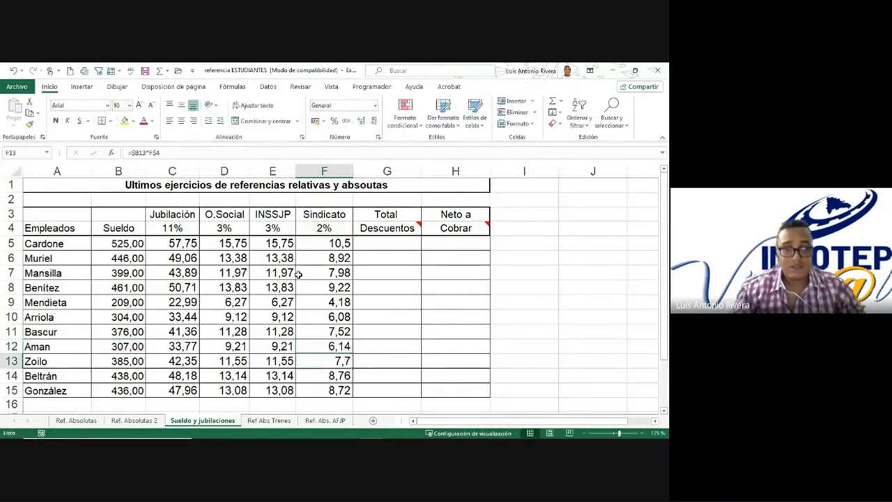
{"action": "left_click", "coordinate": [227, 272]}
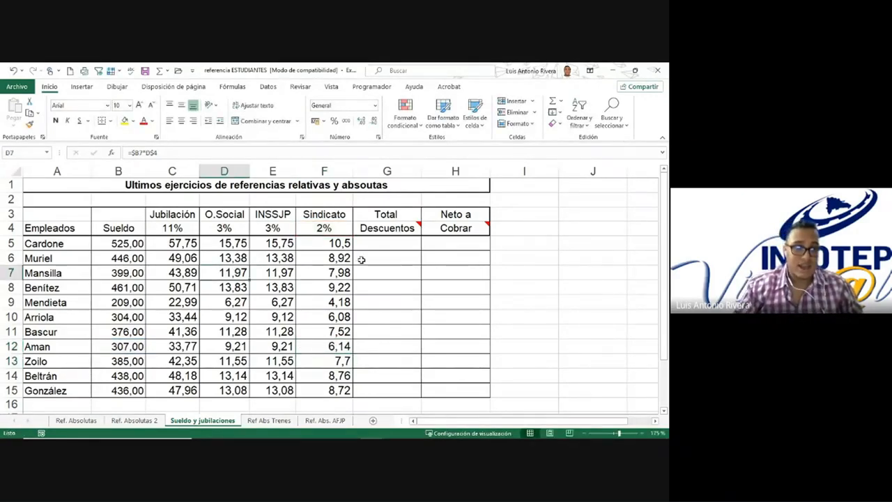